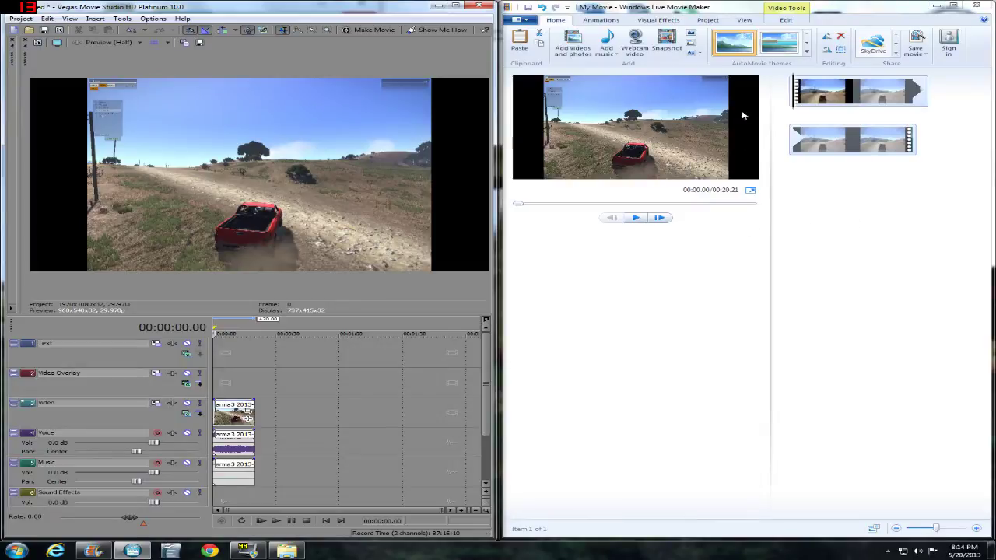
Step: Return the movie preview to the start and show the project's aspect ratio options
left_click(803, 136)
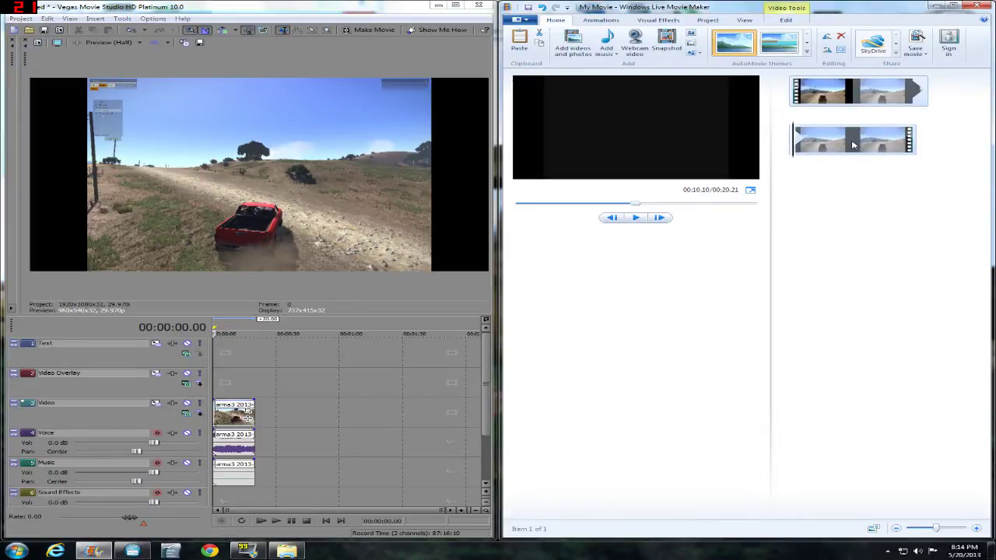
key("Home")
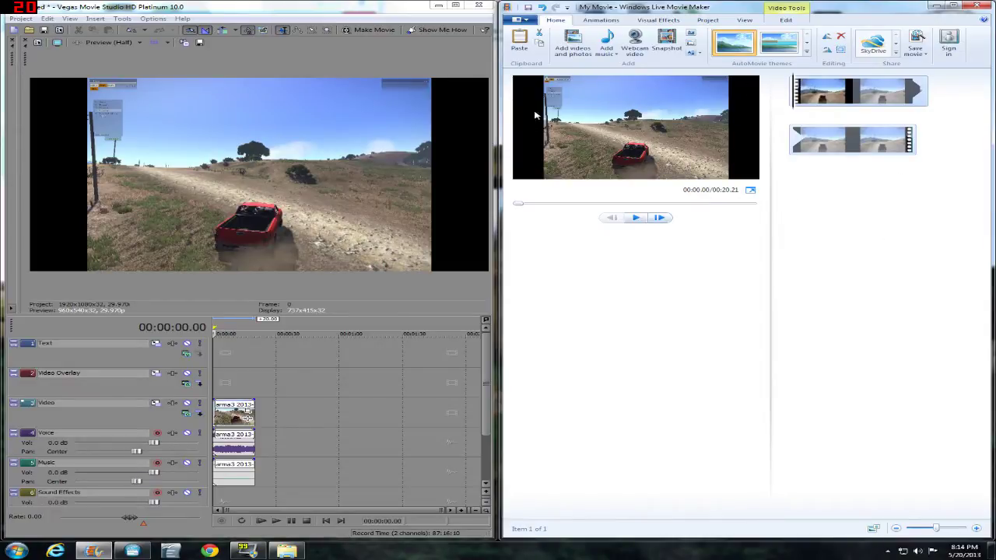
left_click(707, 19)
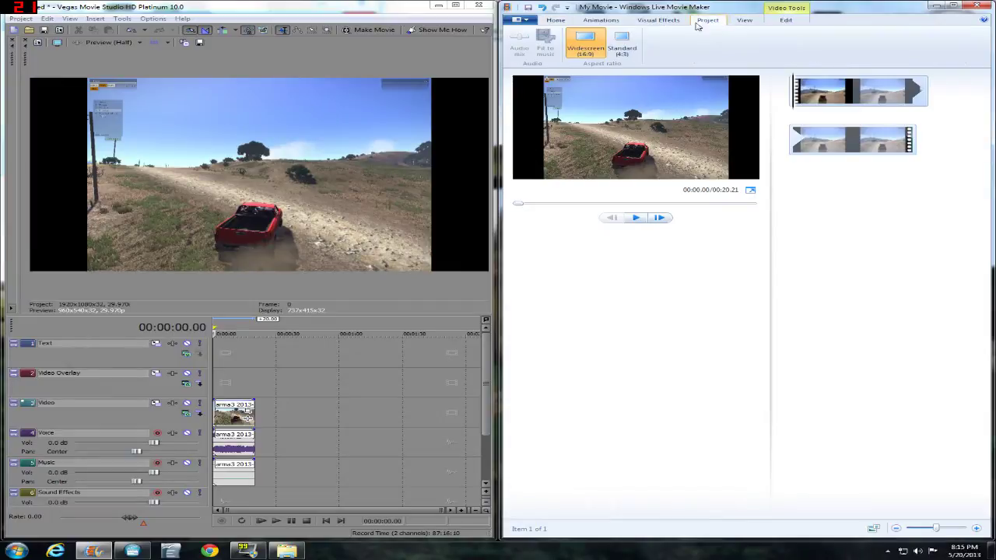
left_click(621, 43)
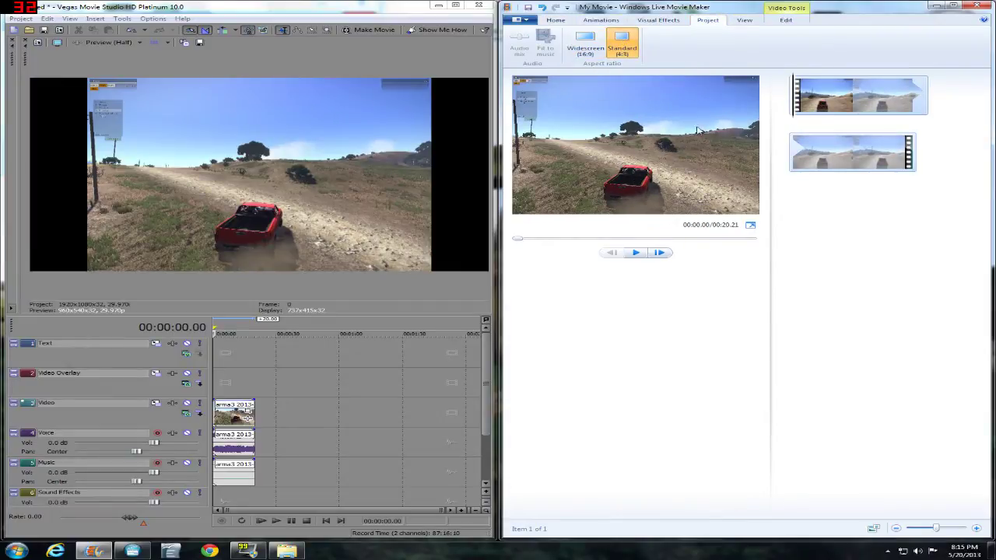
left_click(751, 224)
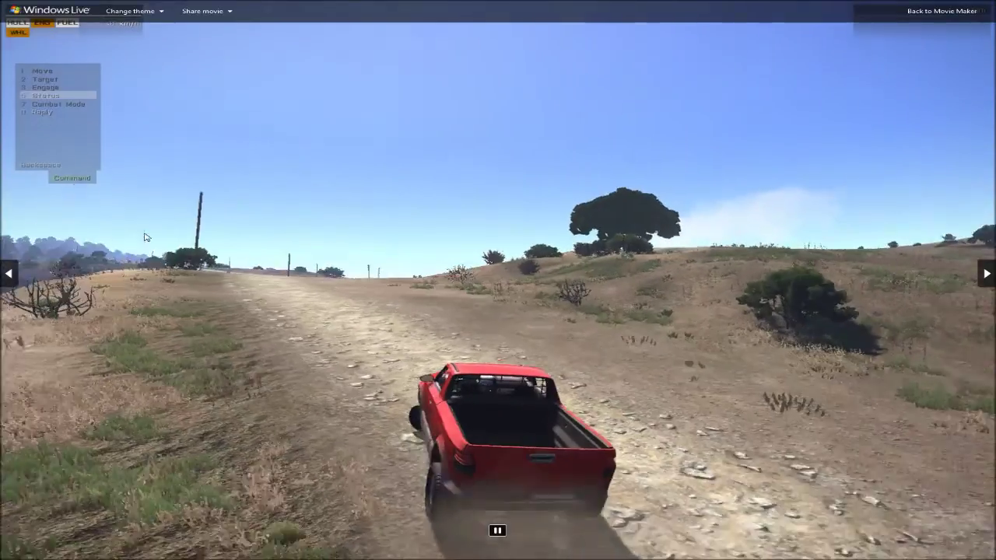
key("Escape")
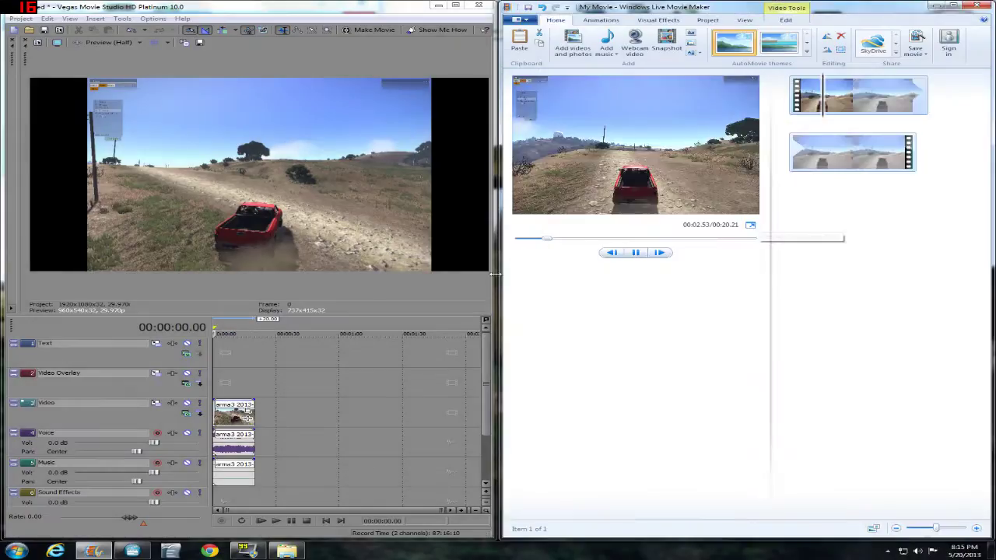
left_click(635, 252)
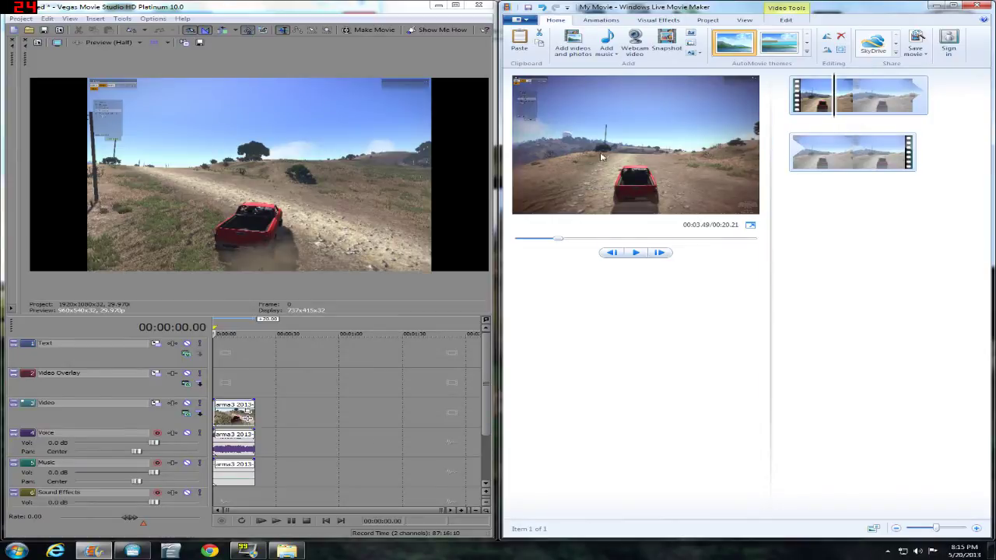
left_click(676, 21)
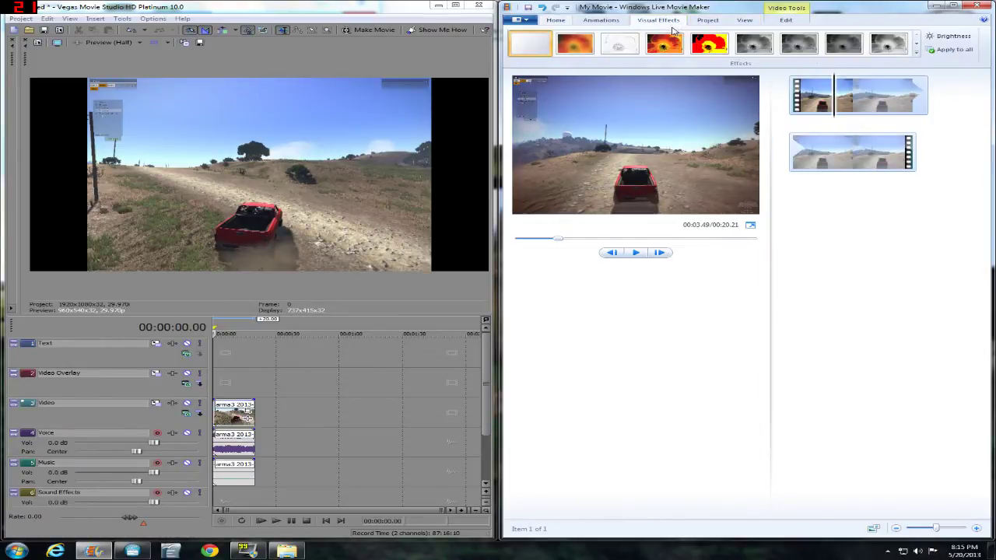
left_click(714, 22)
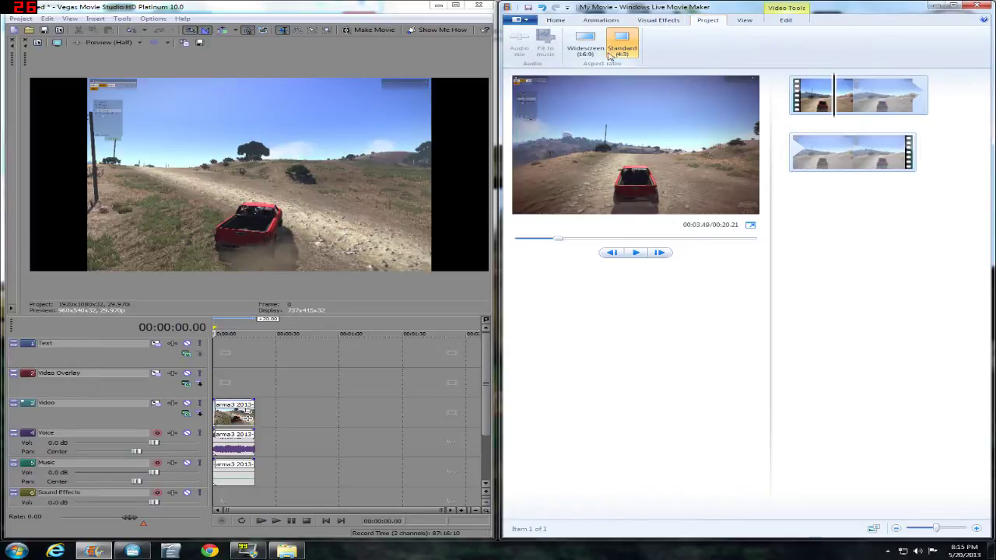
left_click(585, 43)
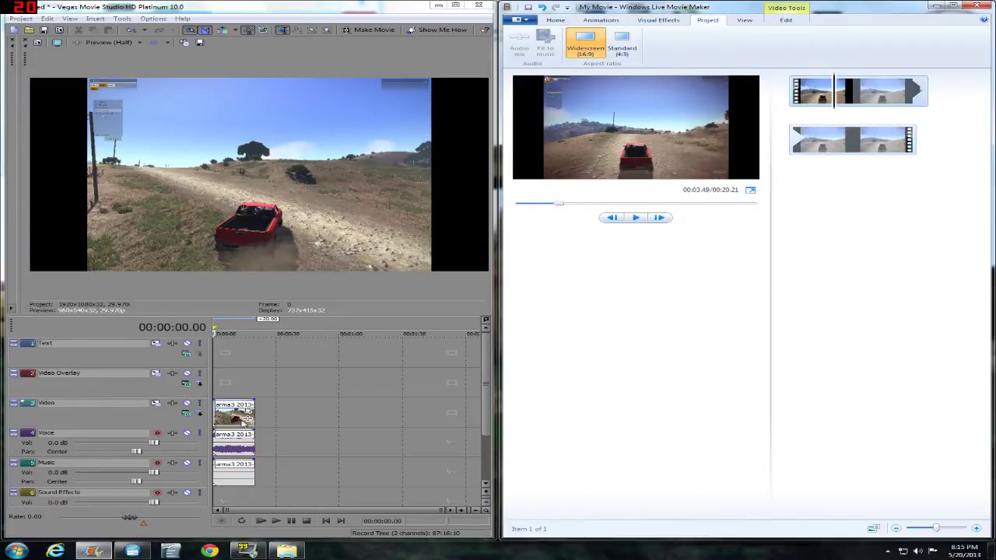
Step: Set Maintain aspect ratio to No in the arma3 clip's Pan/Crop settings so it fills the frame
left_click(248, 413)
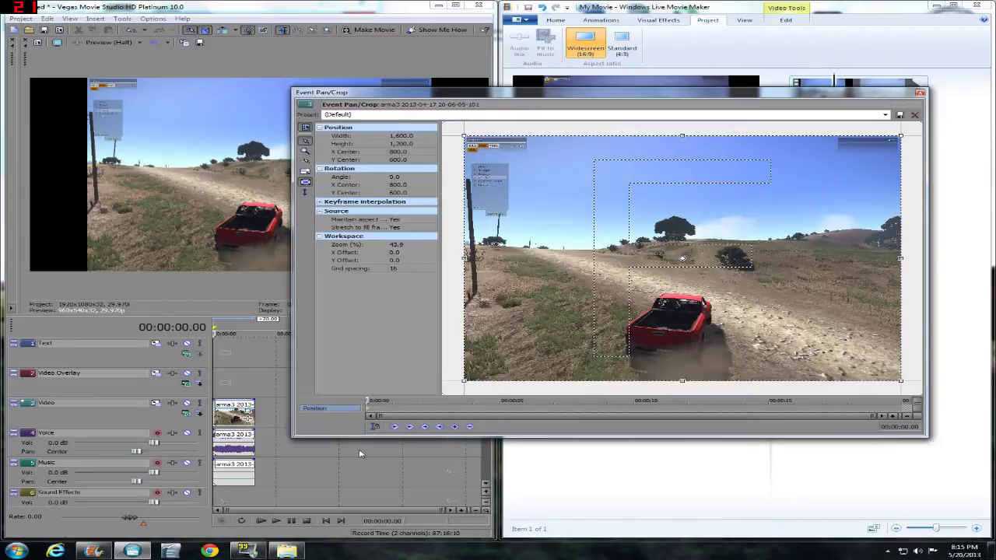
left_click(396, 221)
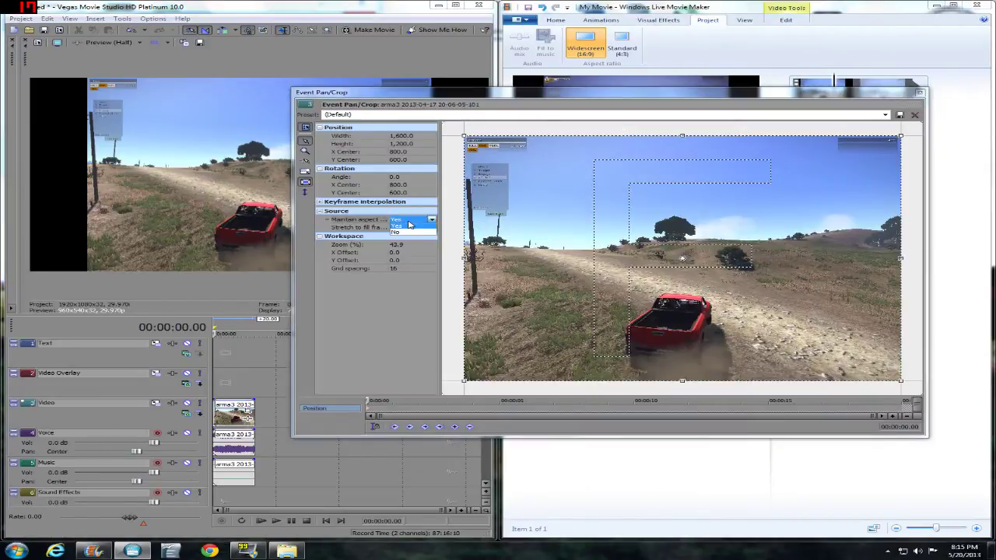
left_click(398, 232)
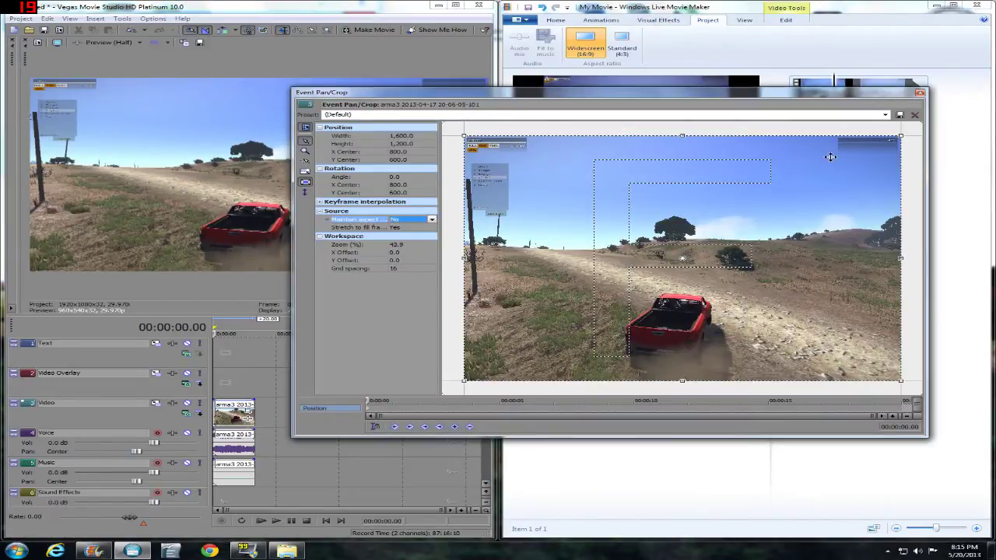
left_click(921, 94)
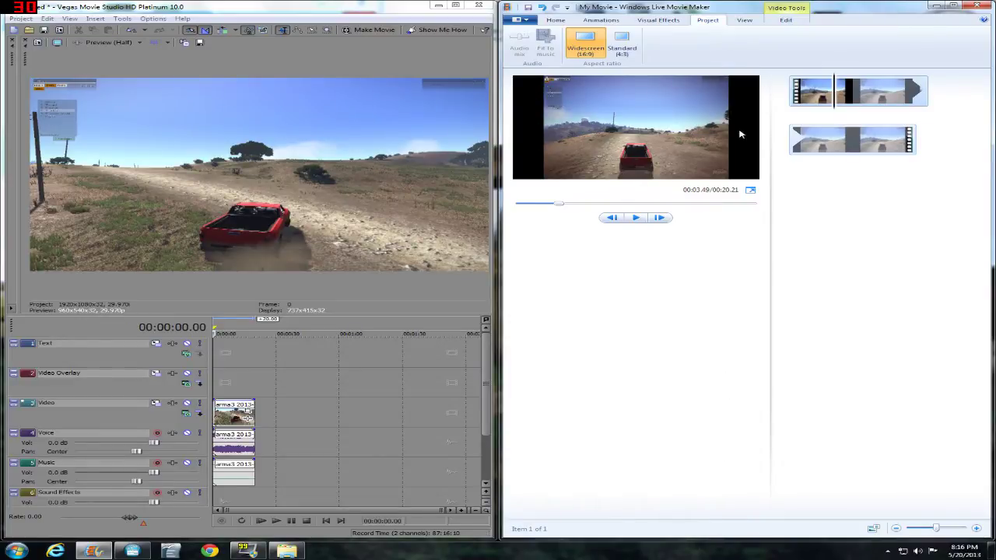
left_click(623, 60)
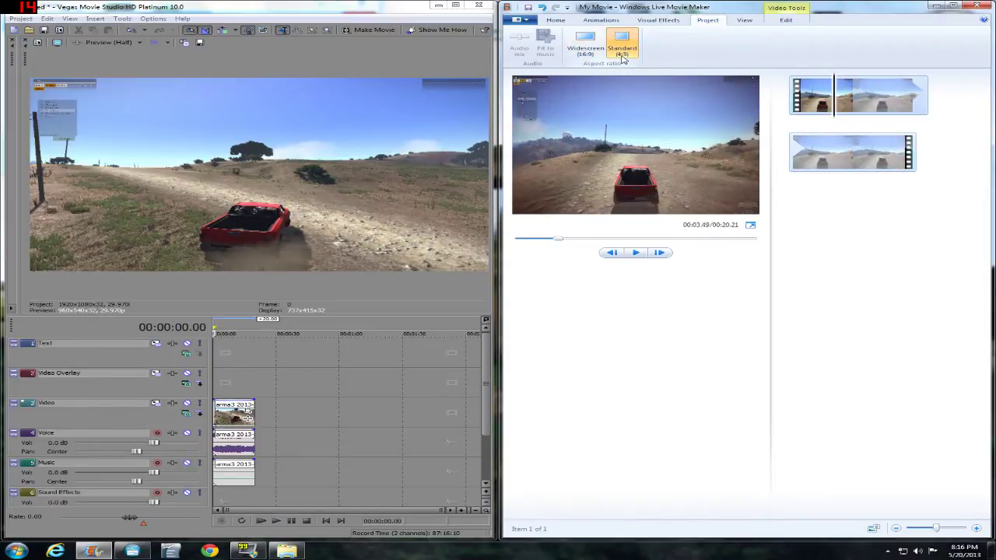
left_click(585, 43)
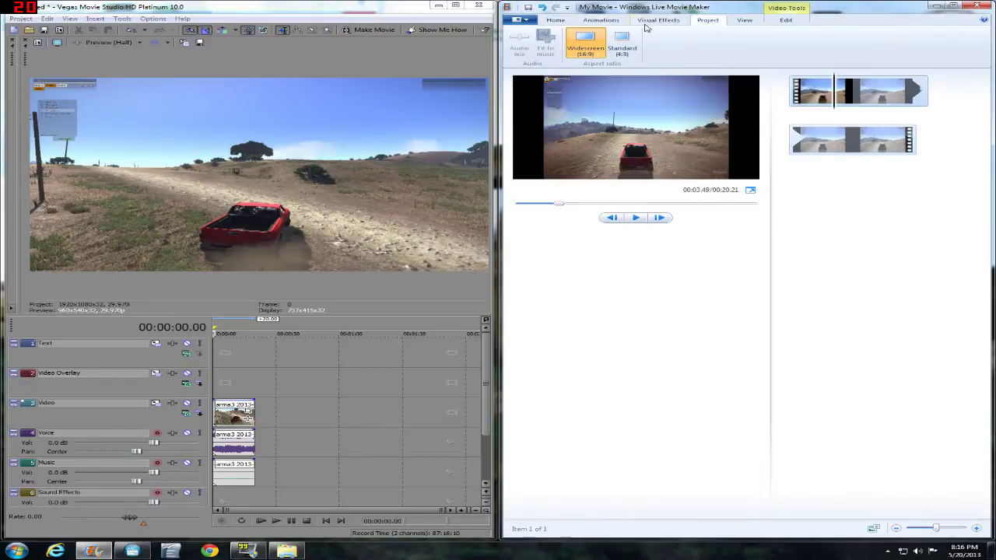
Step: Browse the Visual Effects gallery, then bring up the clip's Video volume control
left_click(675, 21)
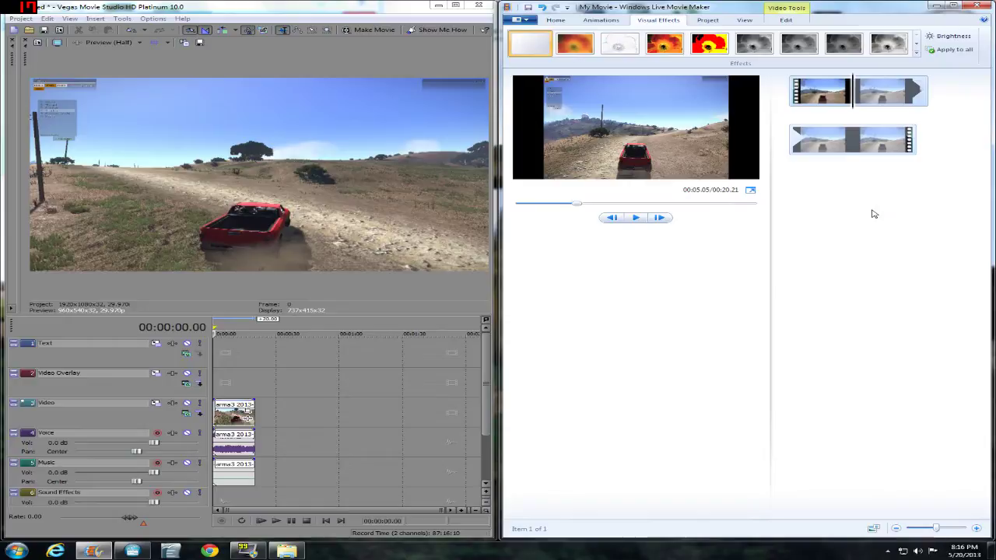
left_click(919, 45)
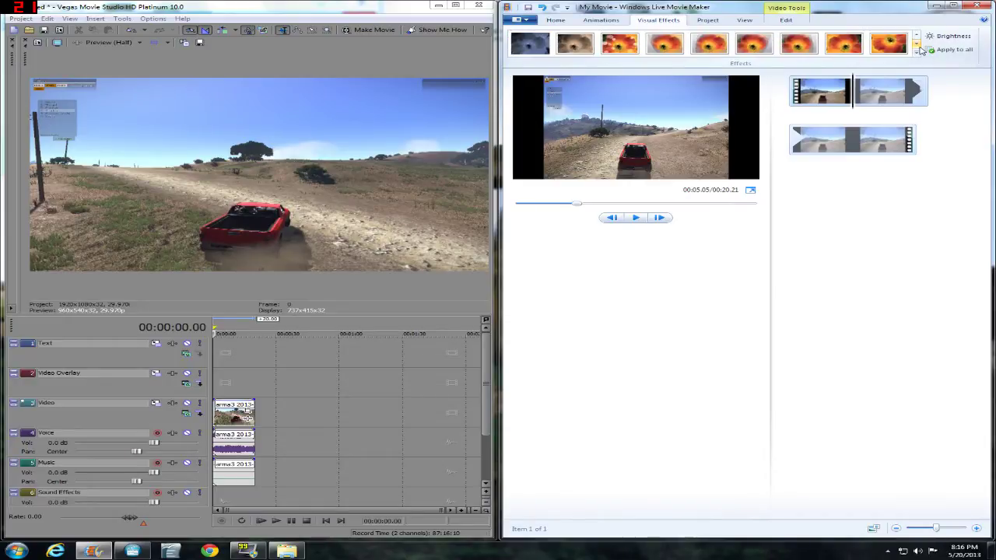
left_click(919, 45)
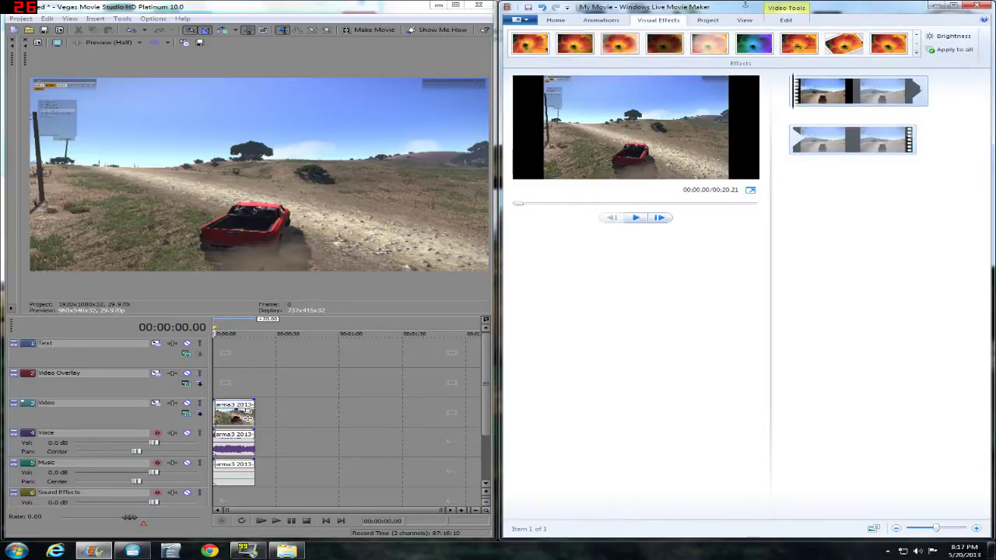
left_click(786, 20)
left_click(519, 40)
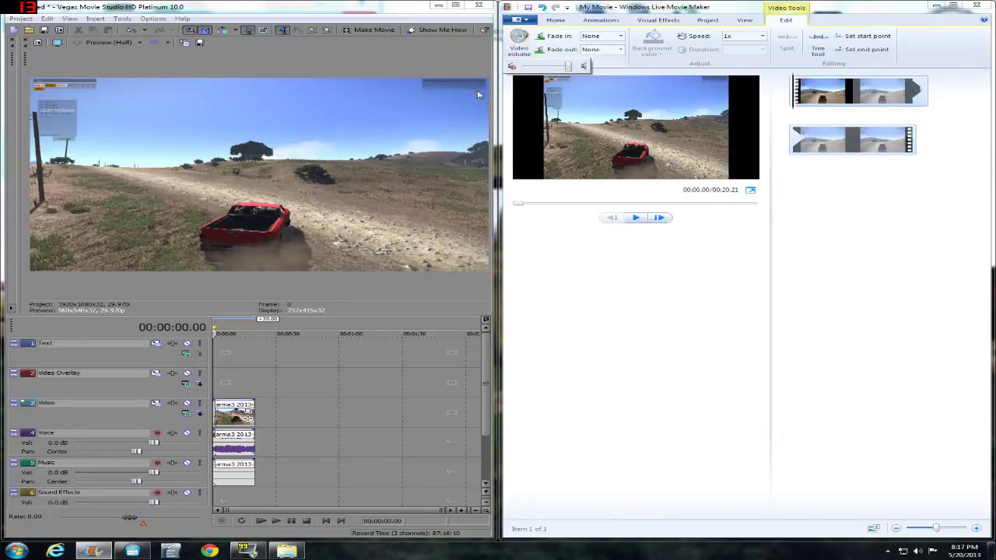
Step: Turn the clip's volume fully down and split it at 00:05.05
left_click_drag(568, 67, 486, 73)
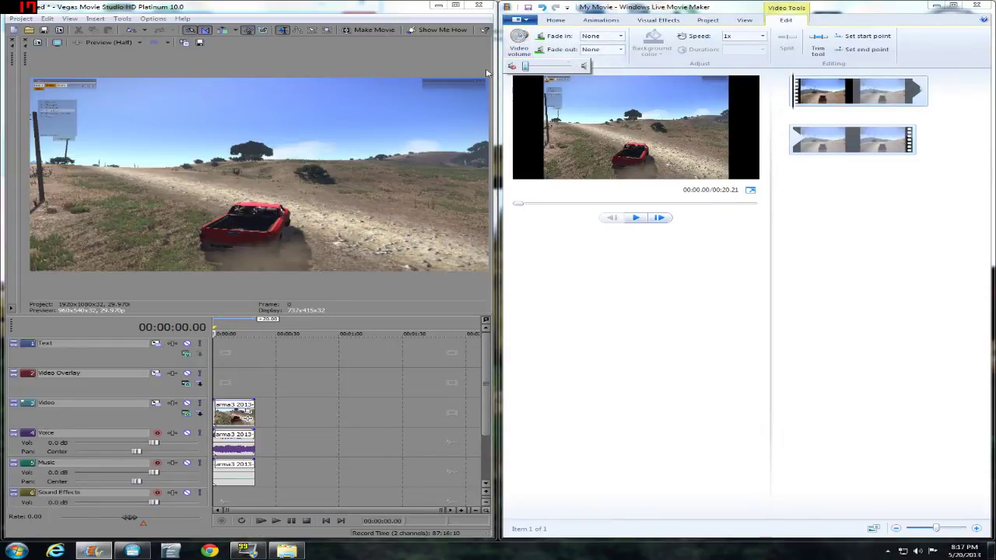
left_click(855, 99)
key("m")
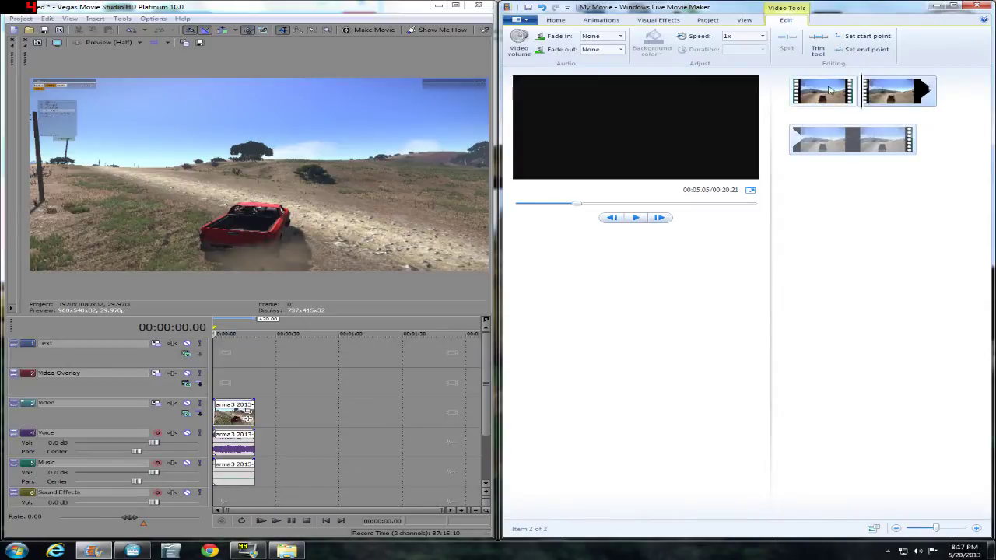
Step: Apply a visual effect to the second clip and preview the result
left_click(658, 19)
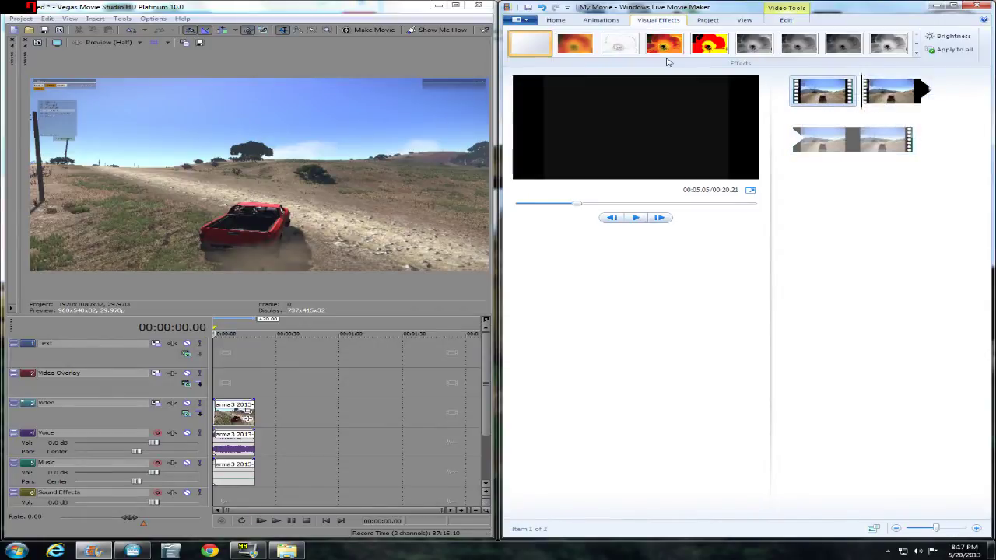
left_click(917, 45)
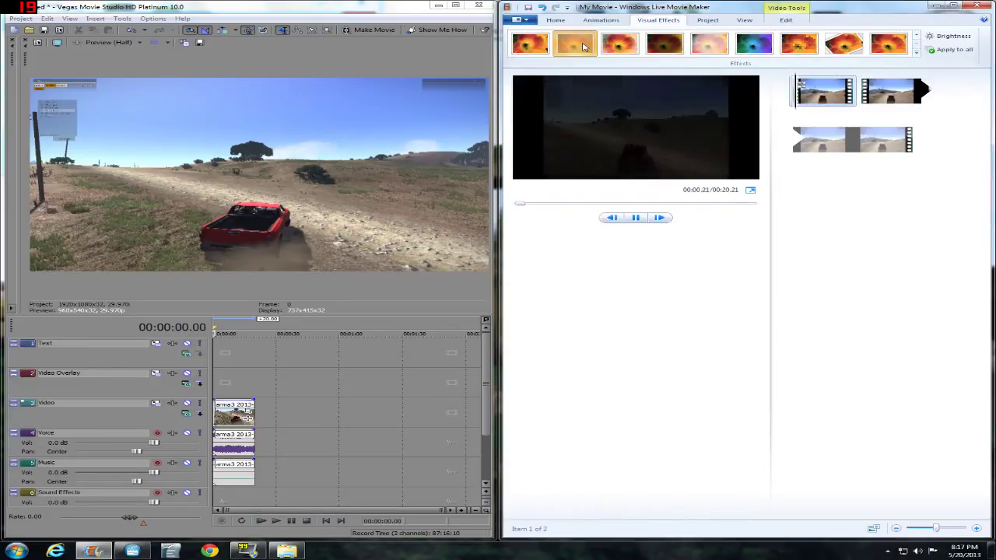
left_click(853, 159)
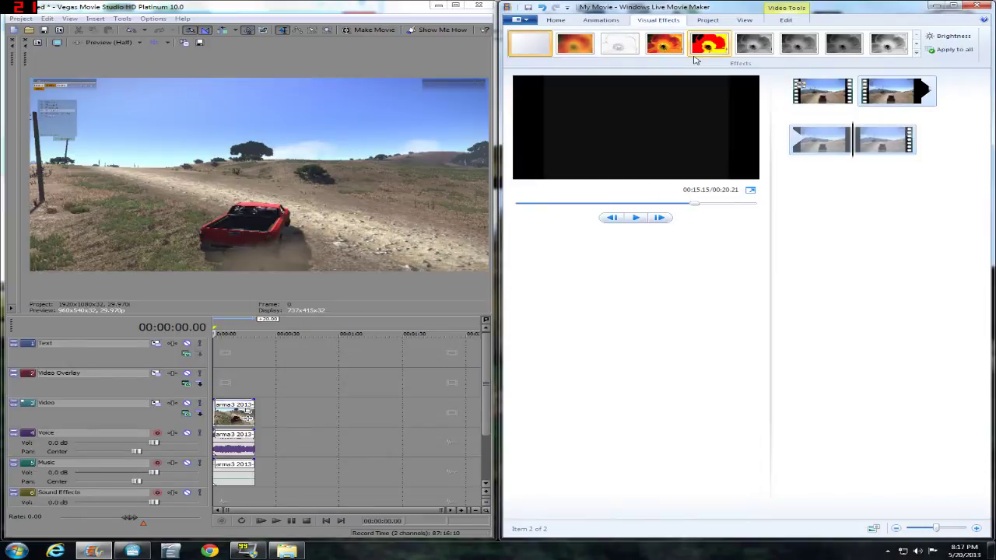
scroll(697, 59, "down", 1)
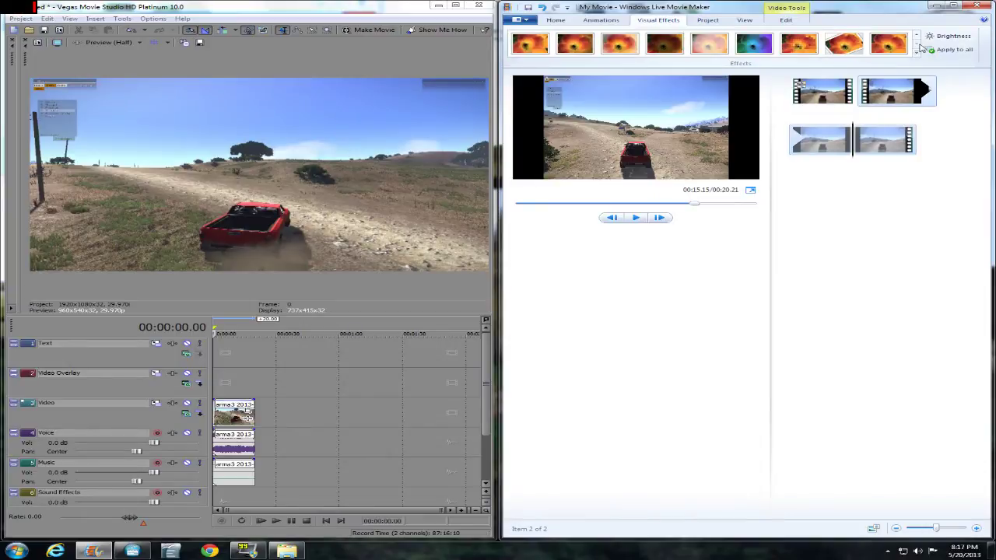
left_click(669, 48)
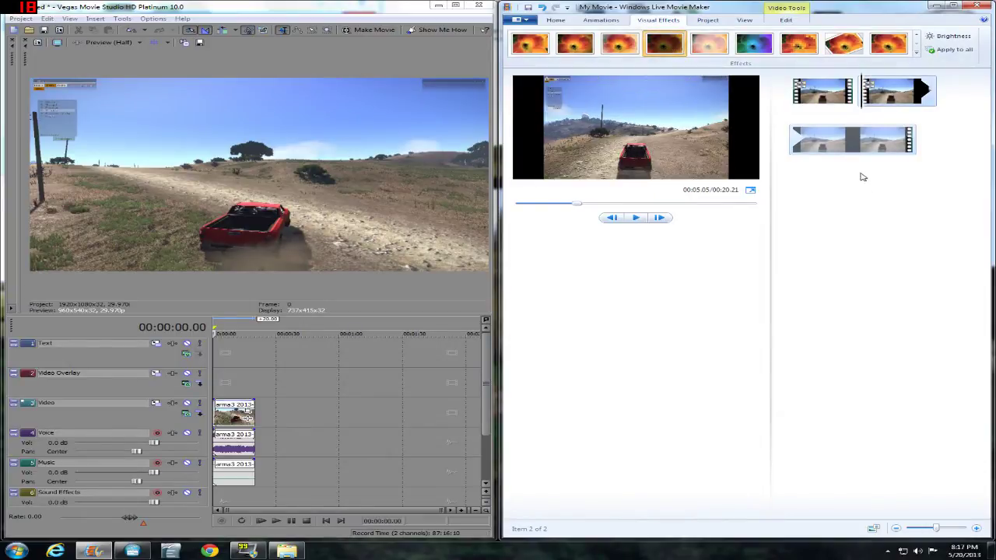
left_click(816, 107)
key("space")
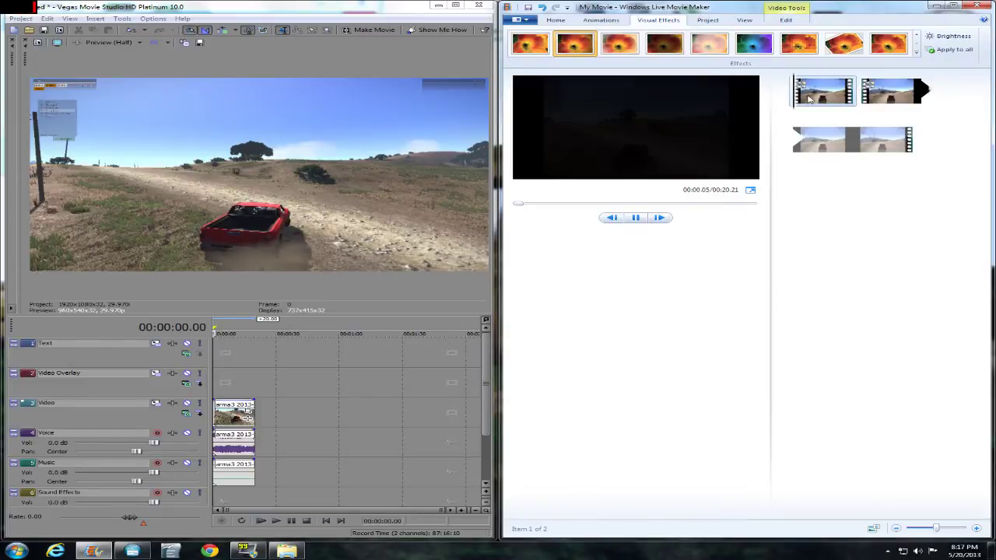
left_click(873, 144)
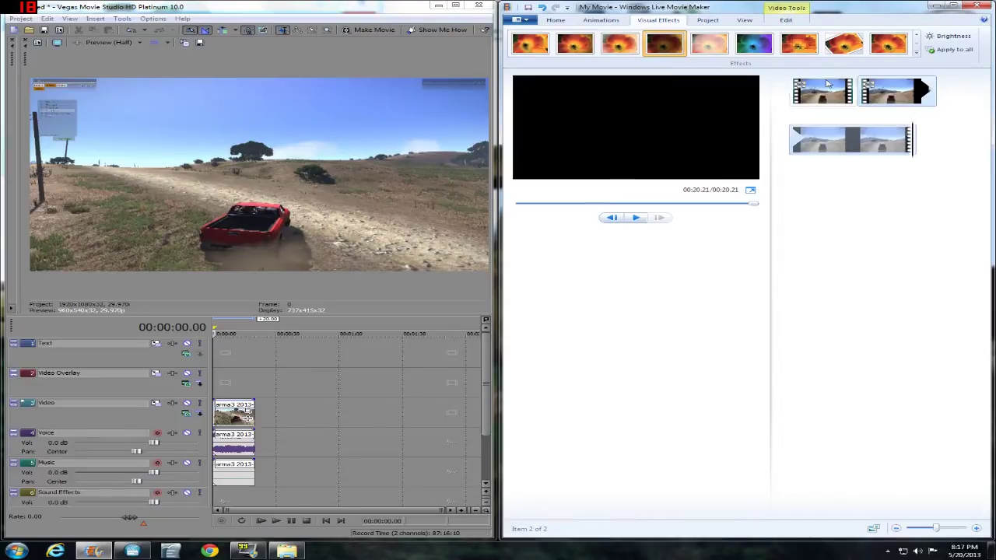
left_click(786, 19)
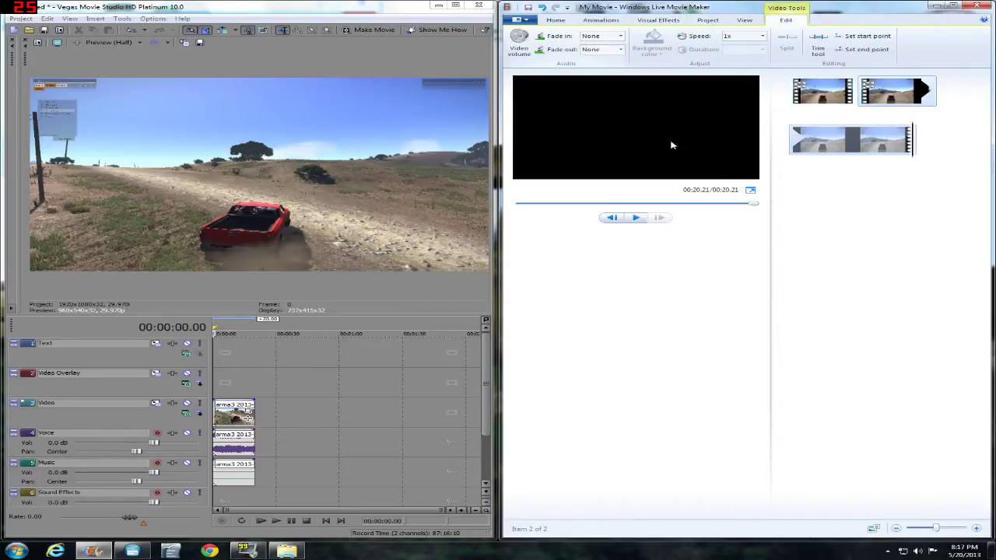
left_click(557, 20)
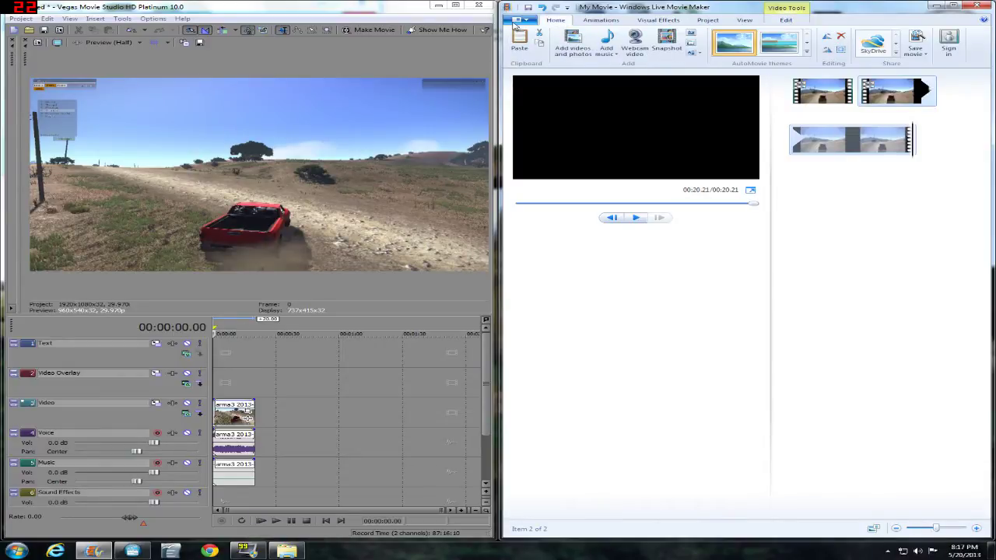
Step: Choose Save movie > Create custom setting from the application menu
left_click(516, 21)
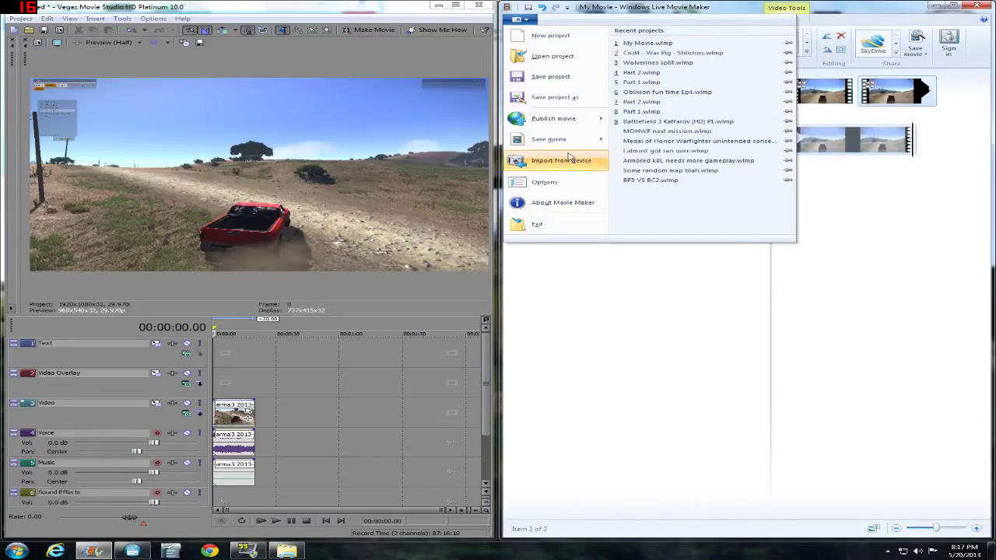
mouse_move(563, 148)
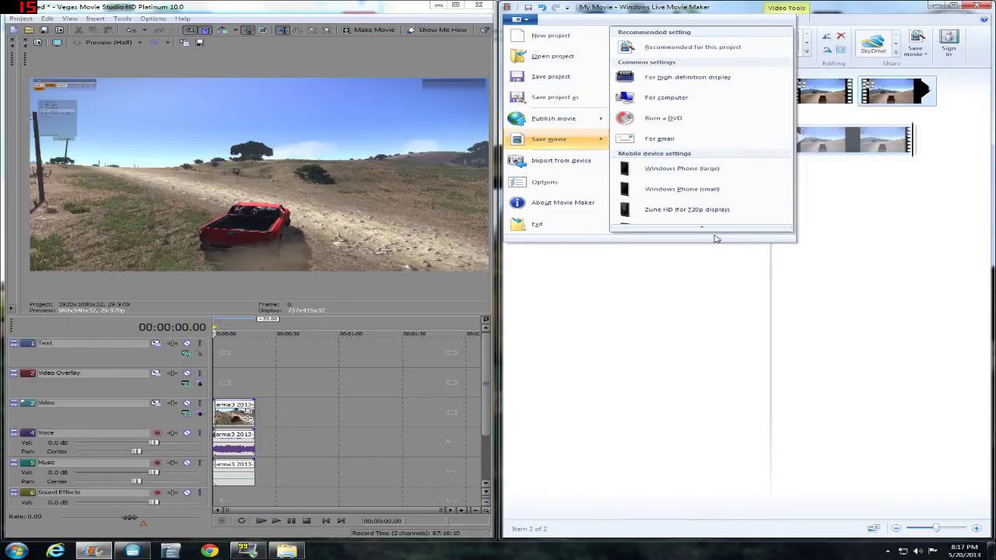
scroll(704, 224, "down", 3)
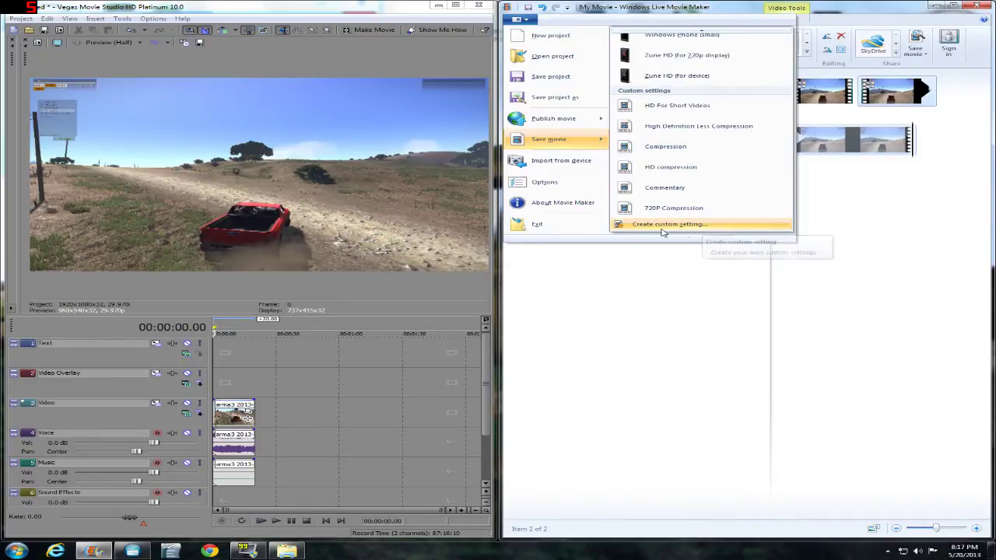
left_click(541, 15)
left_click(517, 20)
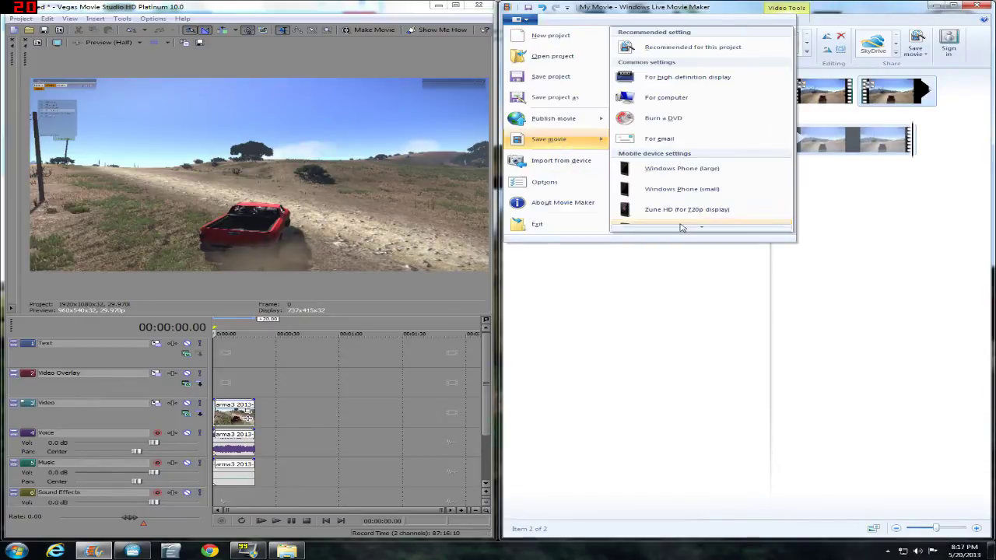
scroll(682, 226, "down", 3)
mouse_move(689, 36)
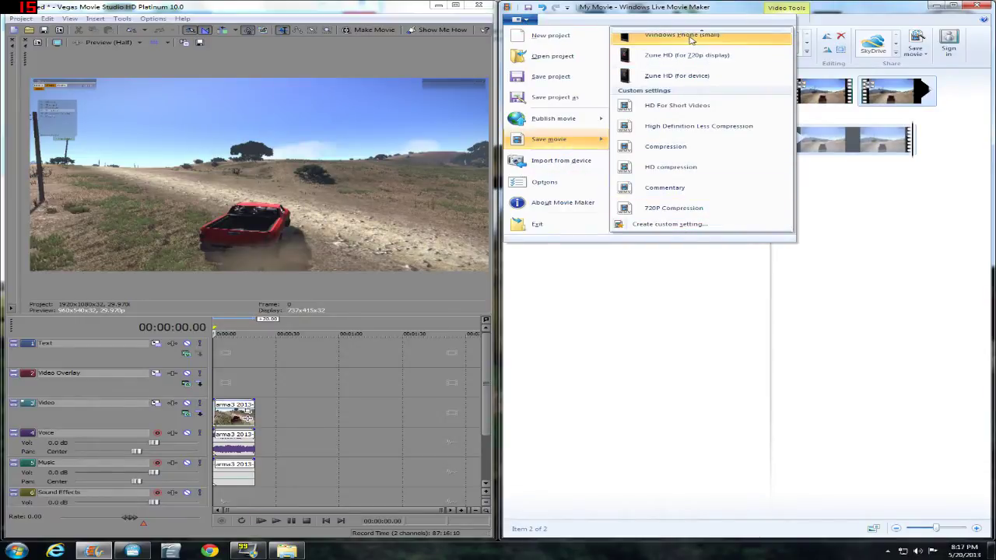
scroll(700, 222, "down", 3)
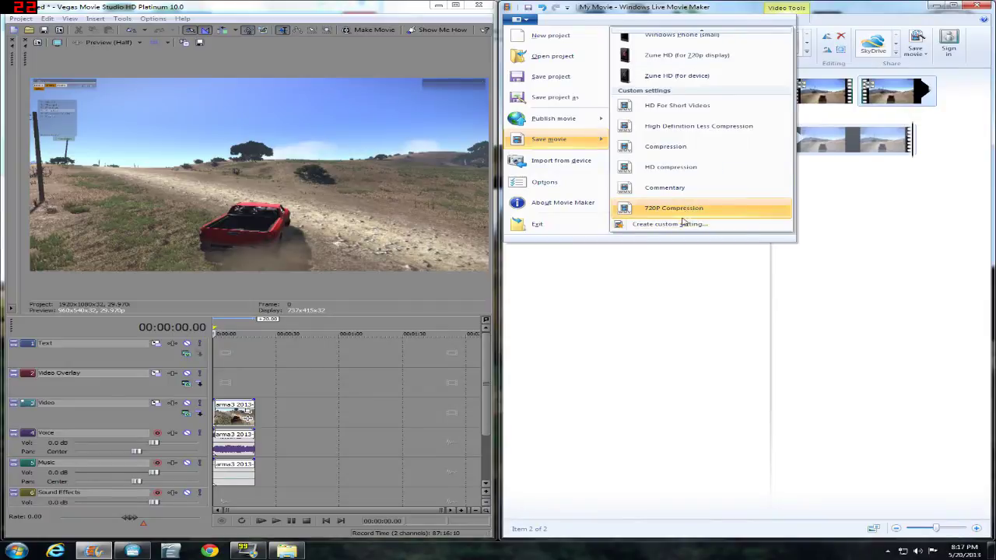
left_click(704, 225)
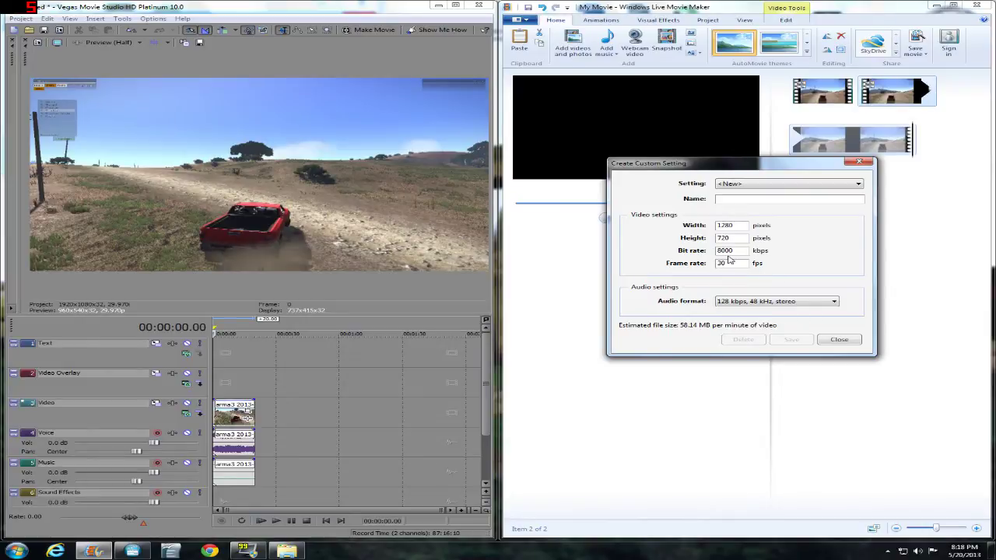
Step: Pick 440 kbps, 96 kHz, stereo as the custom setting's audio format
left_click(766, 301)
left_click(766, 302)
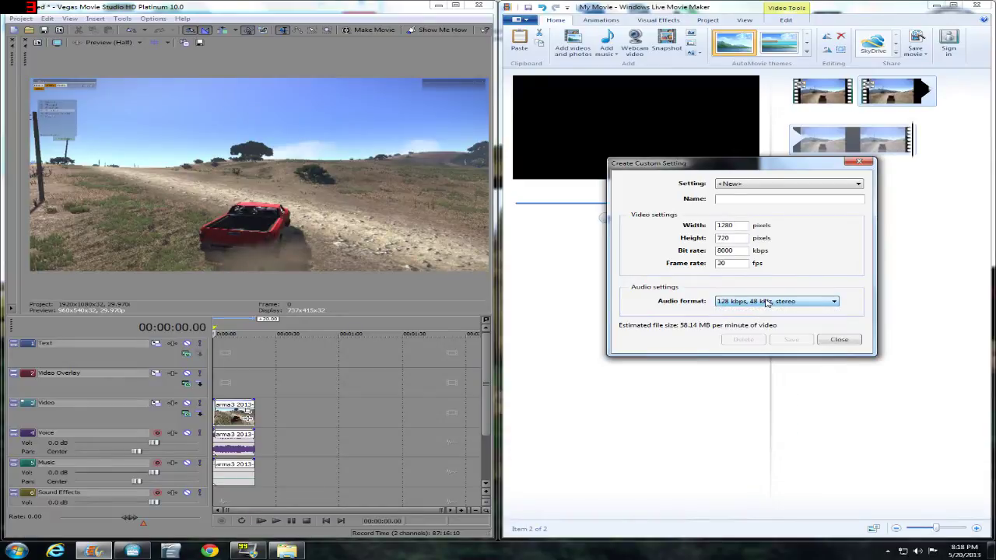
left_click(754, 302)
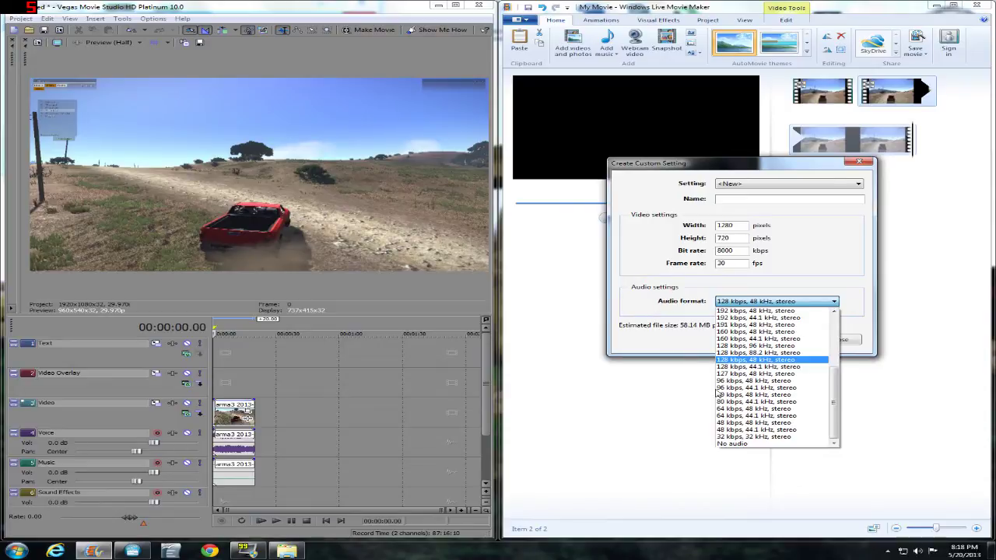
left_click(621, 305)
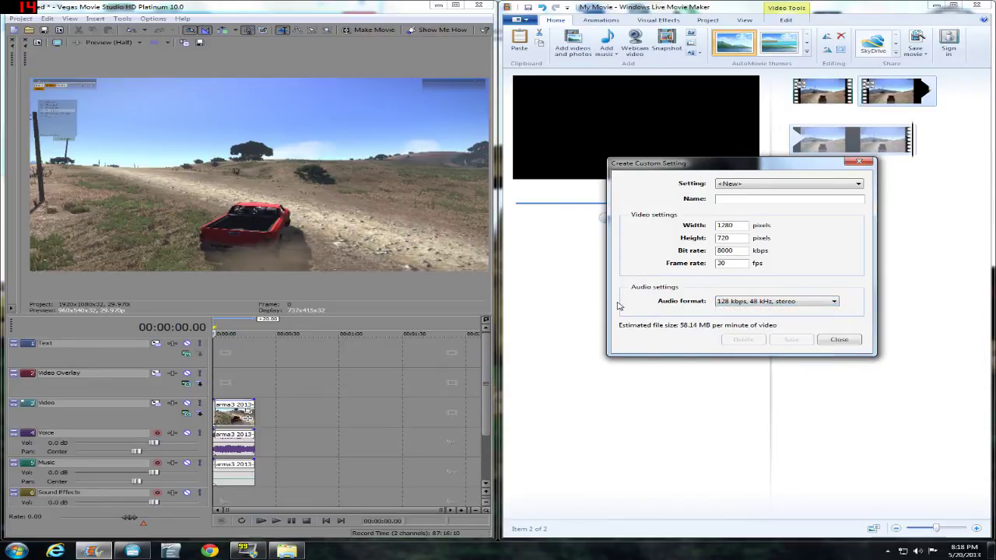
left_click(720, 303)
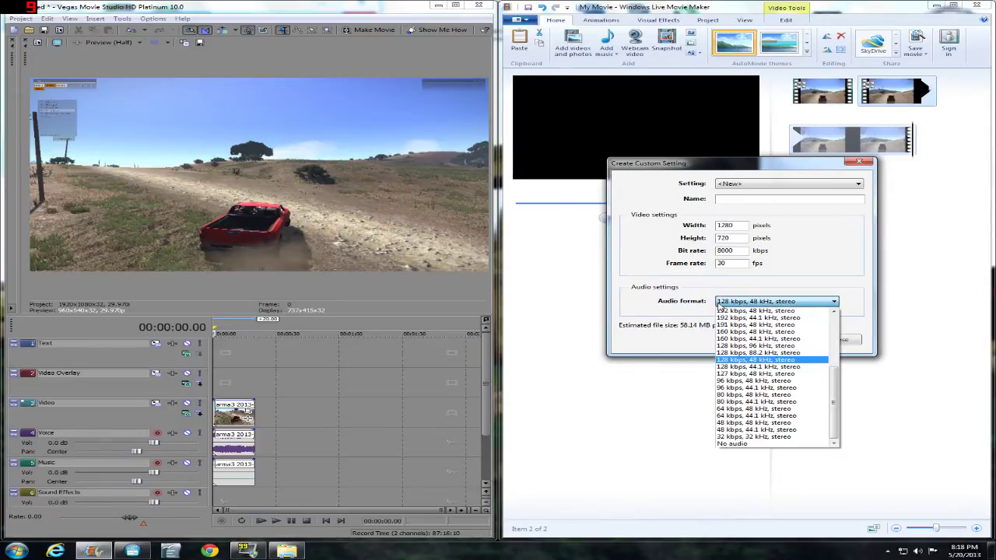
scroll(779, 365, "up", 4)
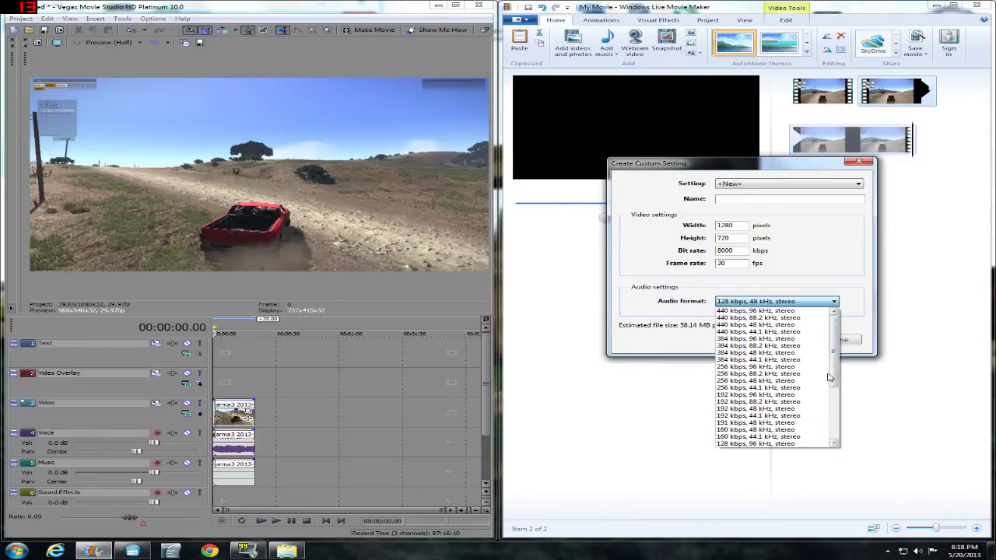
left_click(773, 312)
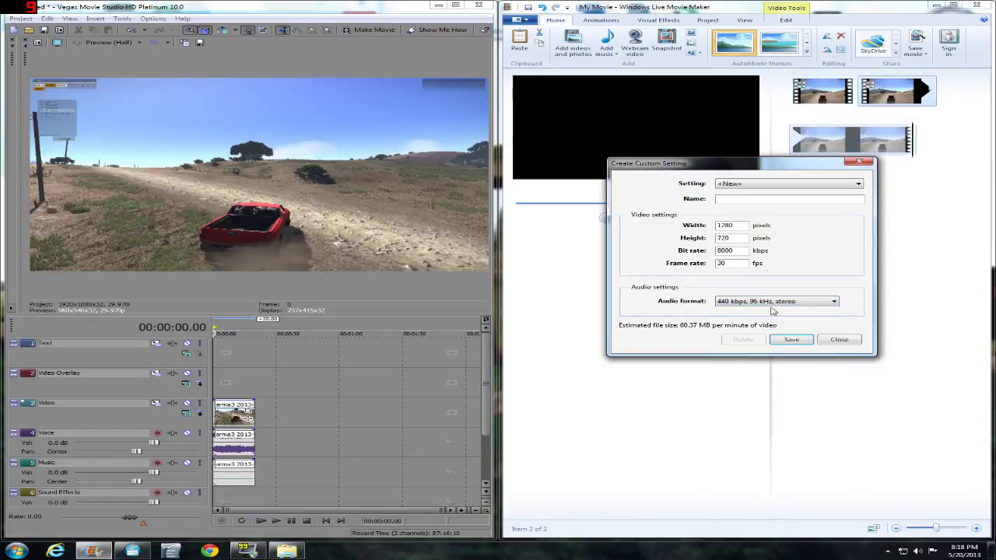
Step: Try 32 kbps, 32 kHz stereo audio, then revert to 440 kbps, 96 kHz stereo
left_click(778, 304)
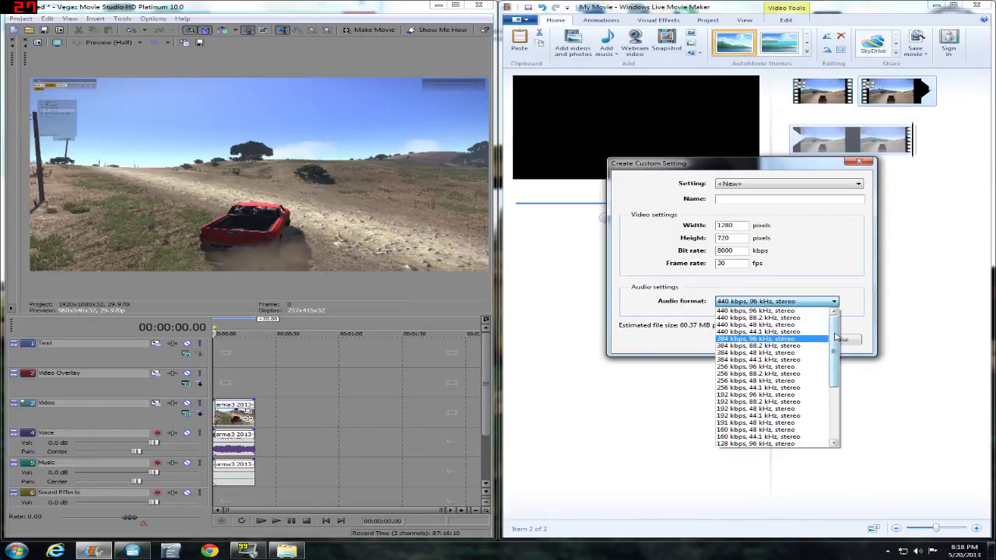
scroll(788, 438, "down", 5)
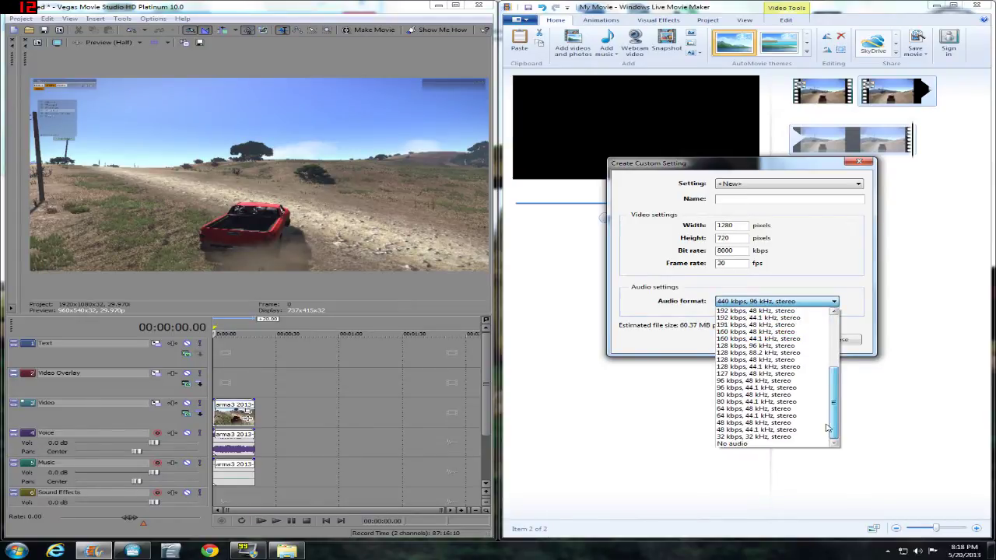
left_click(787, 438)
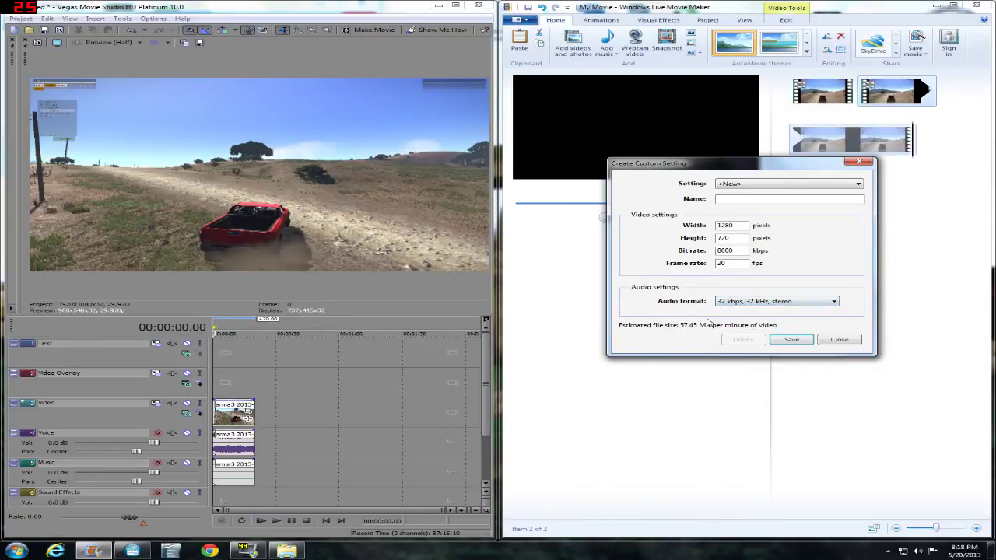
left_click(800, 302)
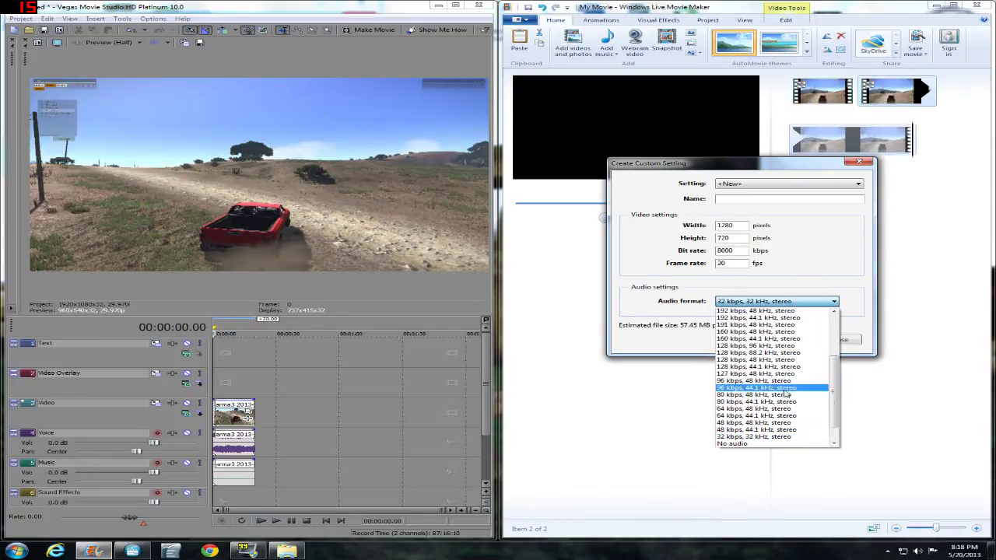
scroll(787, 395, "up", 5)
left_click(755, 311)
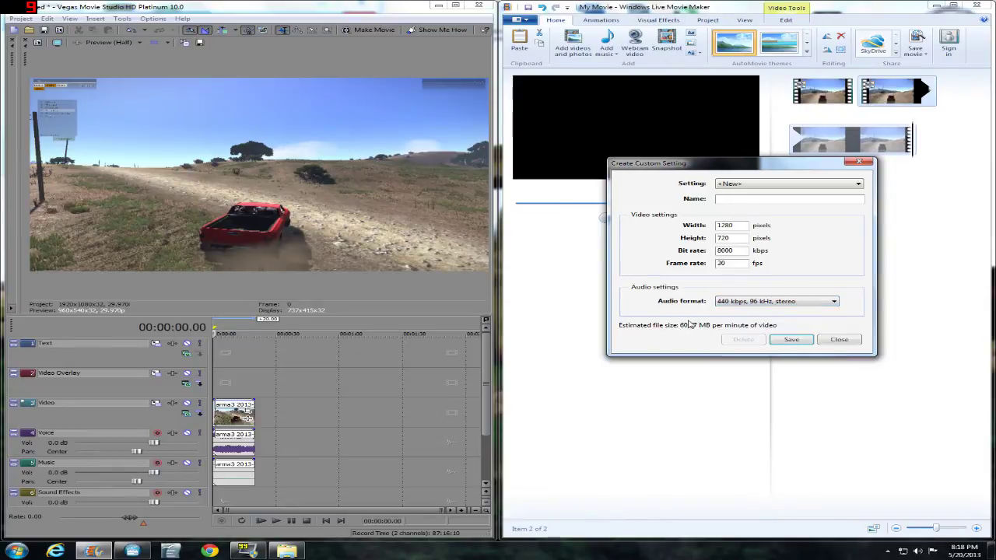
left_click(777, 301)
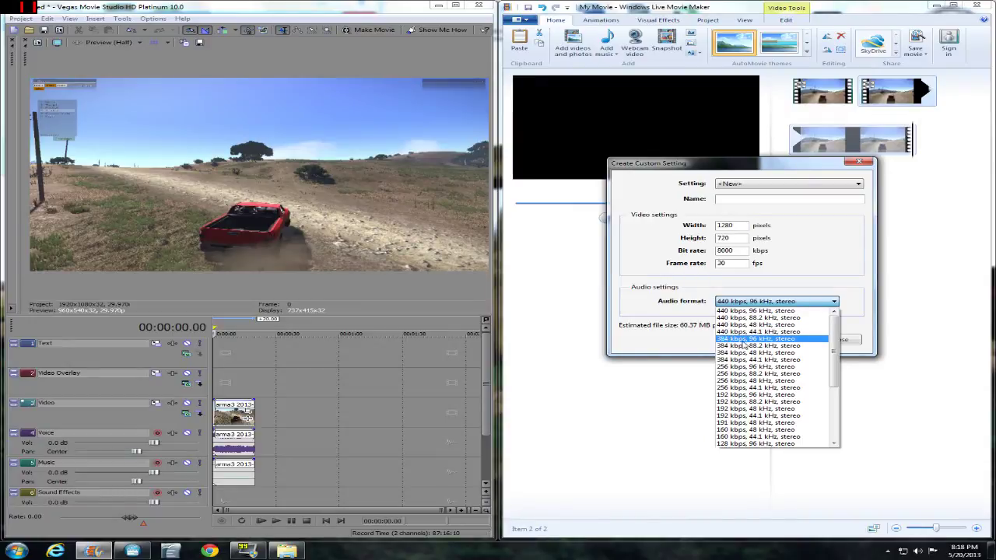
left_click(648, 312)
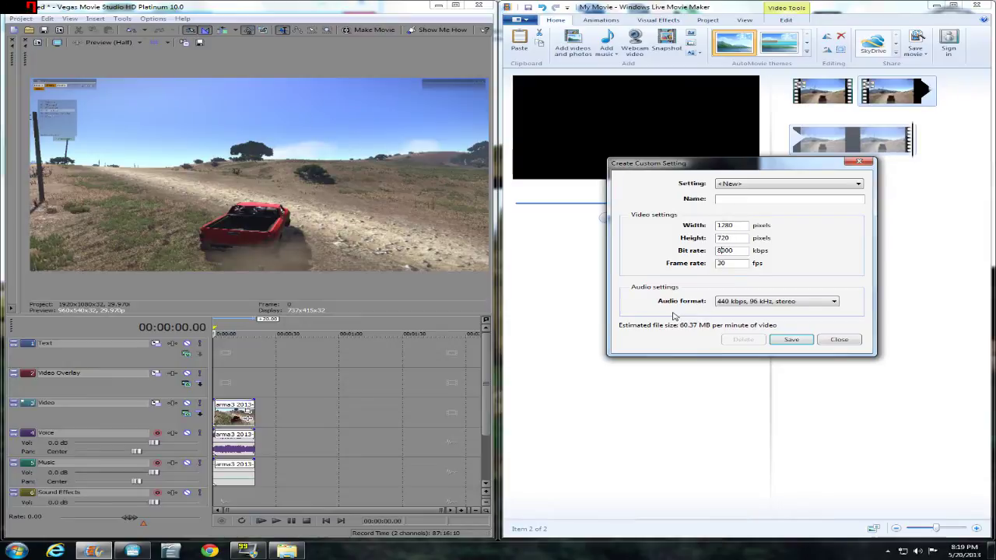
Step: Change the custom setting's bit rate to 10000 kbps
key("BackSpace")
type("10")
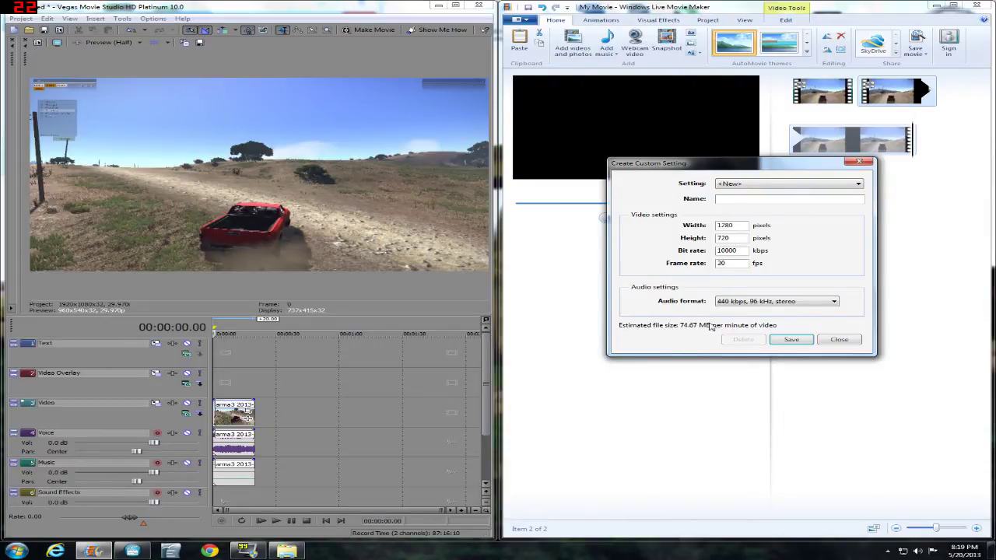
key("shift+Left")
type("0")
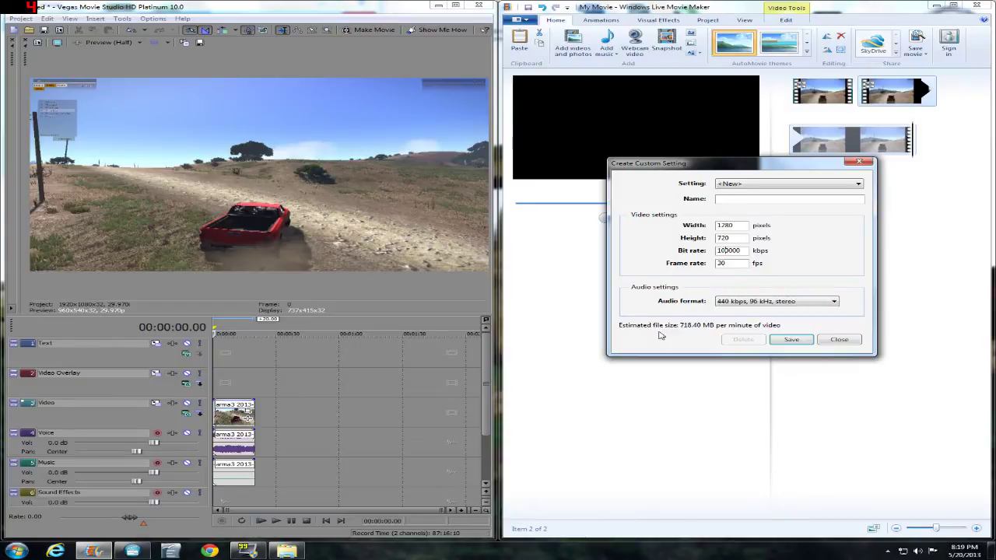
key("BackSpace")
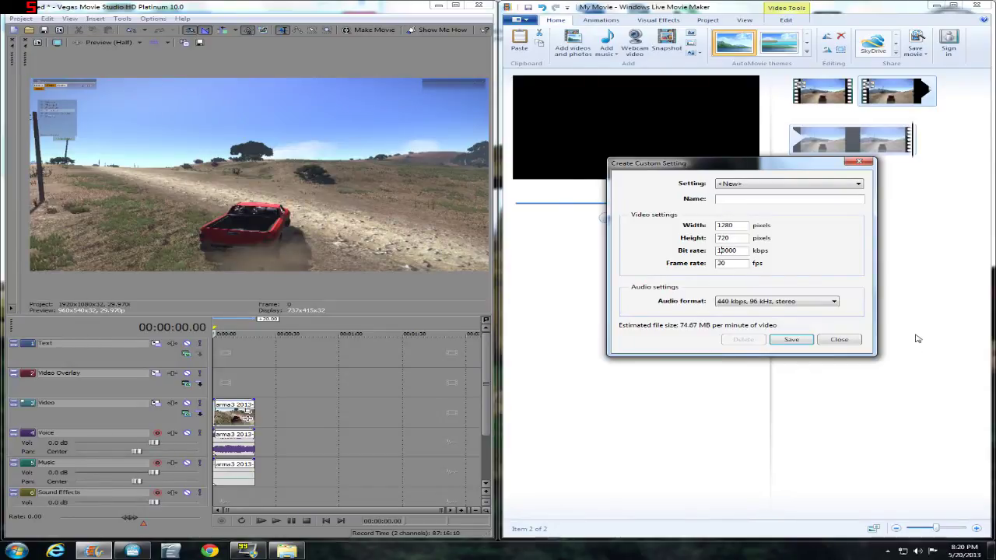
Step: Close the custom setting without saving and jump the preview to 00:05.05
left_click(838, 338)
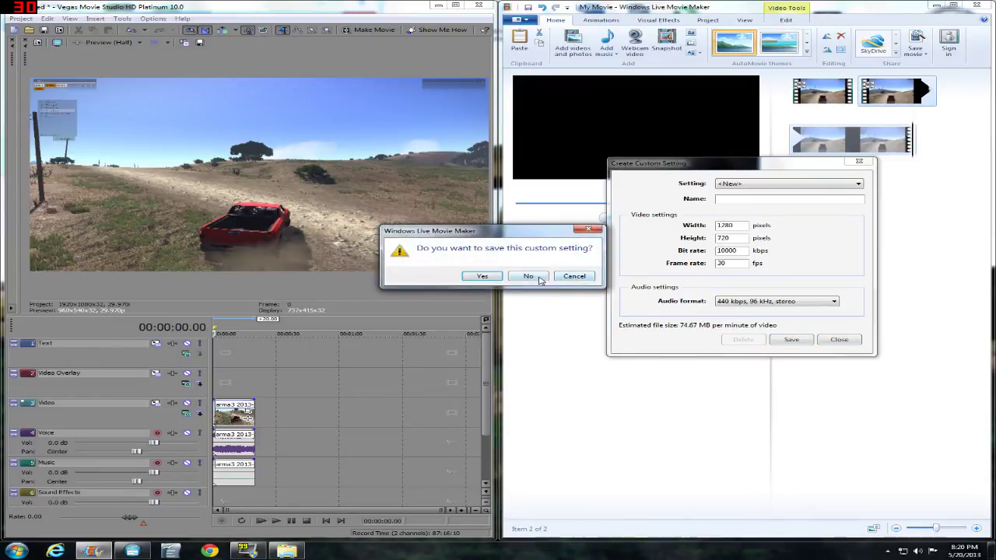
left_click(529, 277)
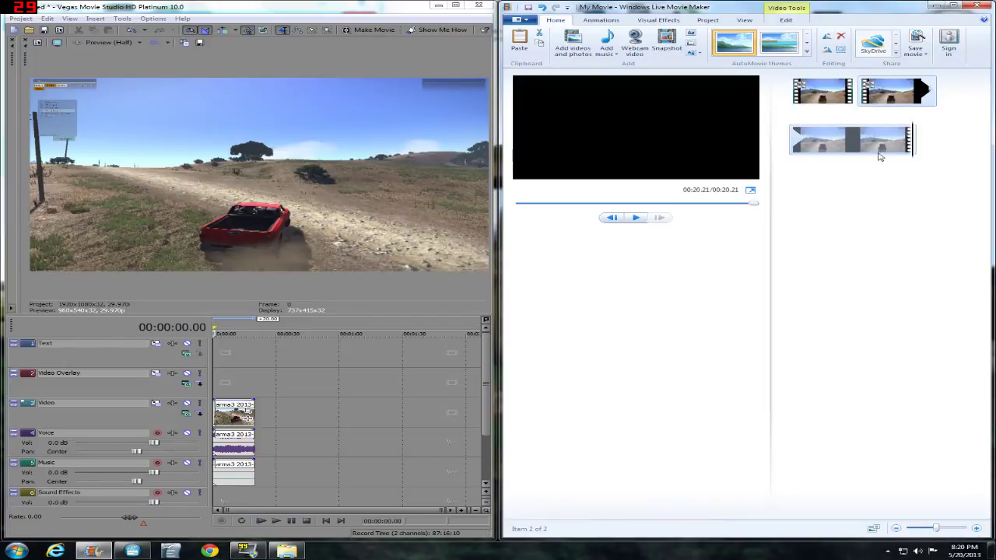
left_click(873, 103)
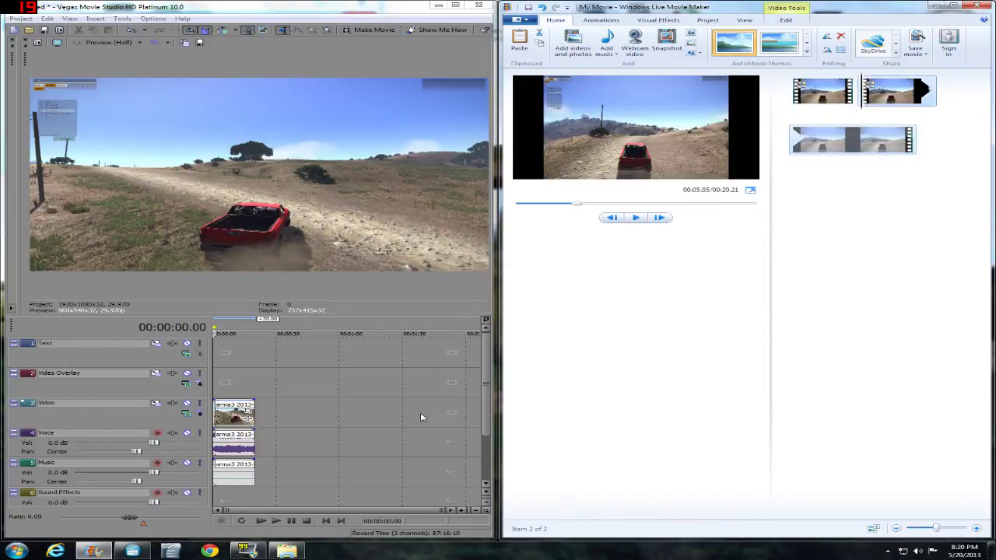
Step: Give the arma3 video clip a 2-second fade-in and a fade-out at its end
left_click(20, 19)
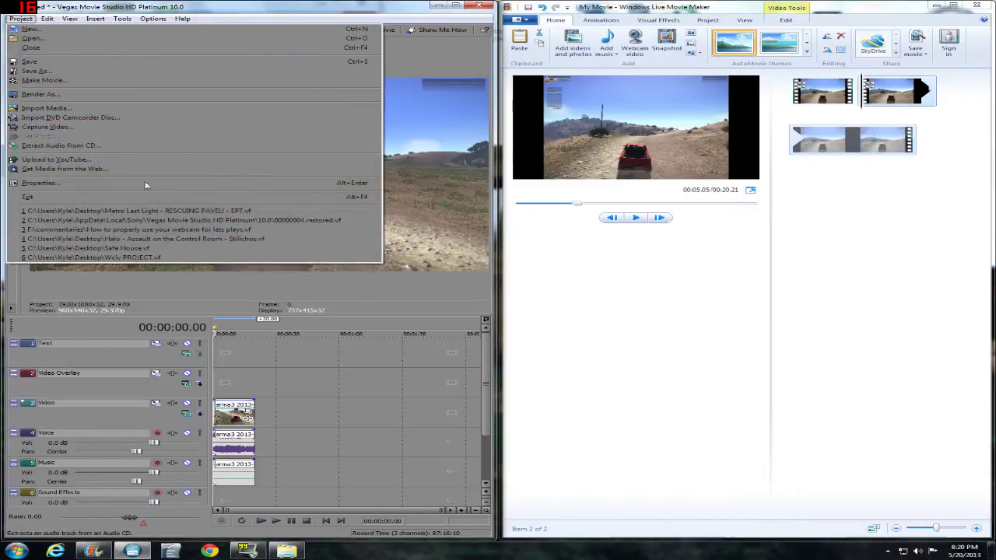
left_click(318, 508)
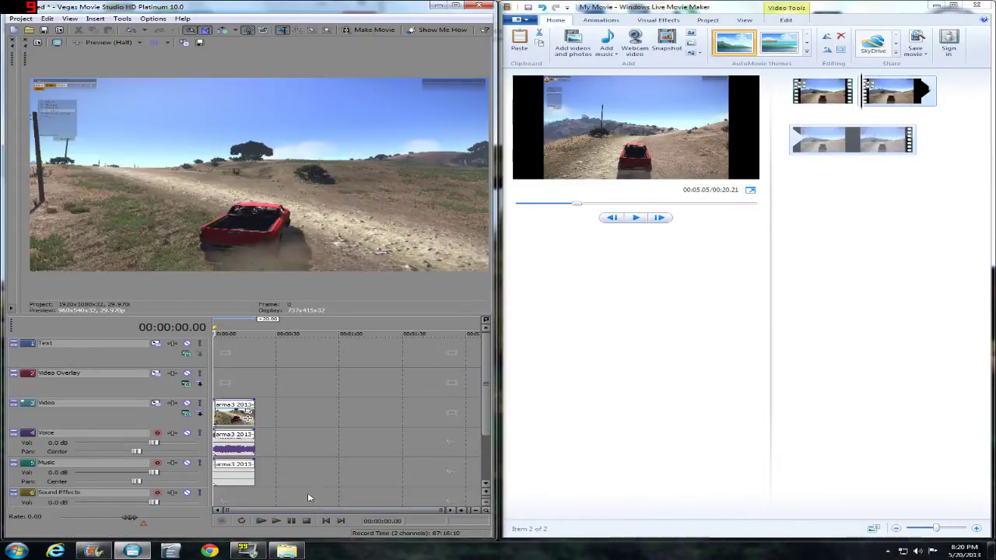
scroll(265, 455, "up", 5)
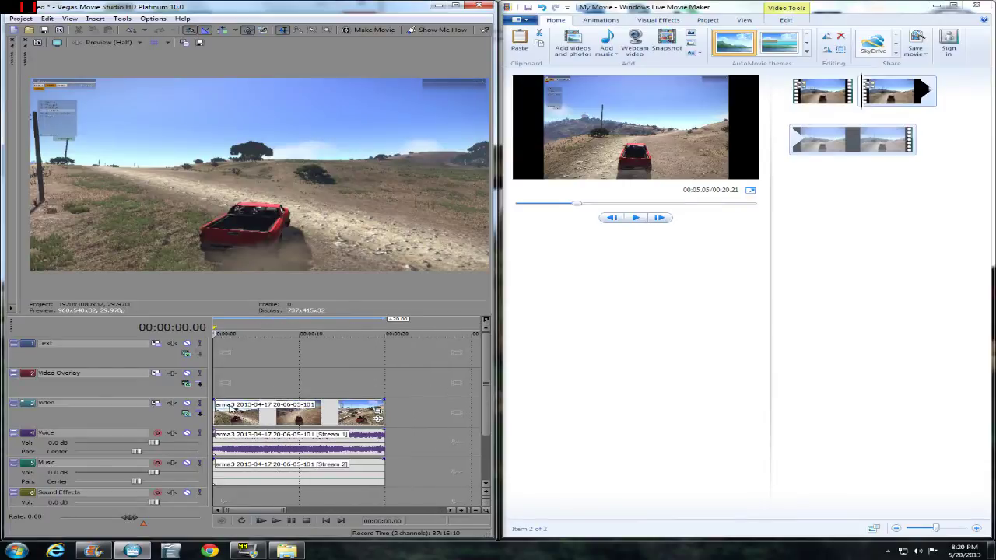
scroll(230, 409, "up", 2)
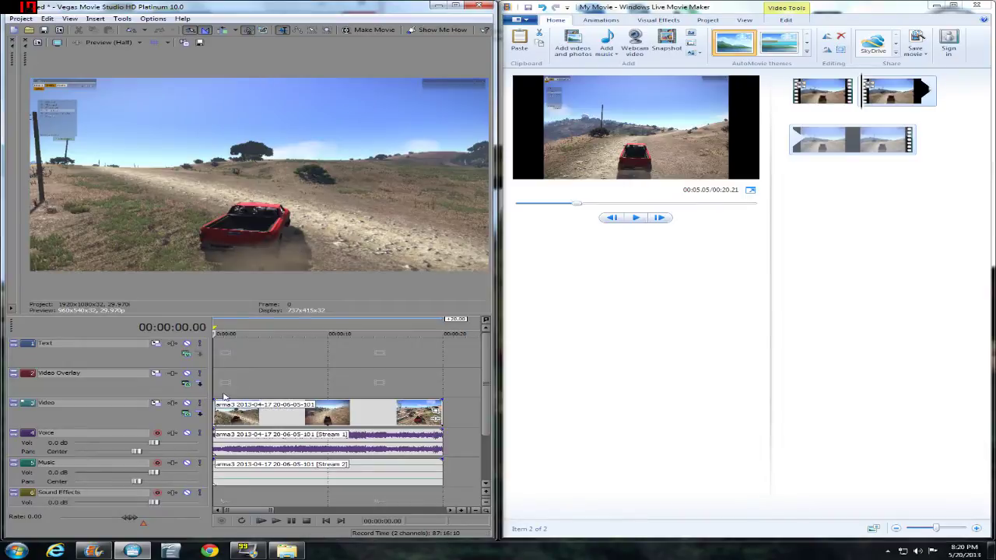
left_click_drag(212, 401, 266, 421)
left_click(264, 421)
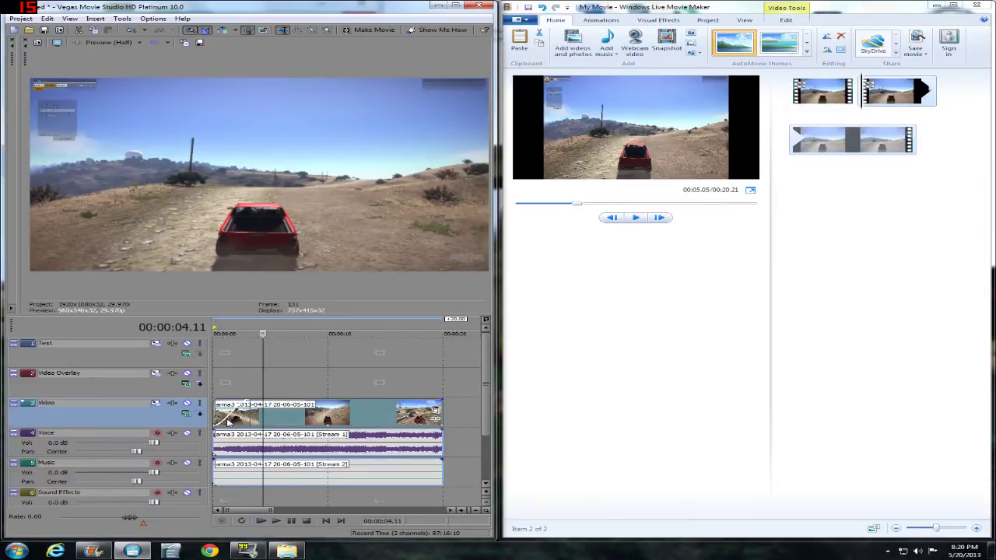
scroll(258, 393, "up", 2)
scroll(259, 382, "up", 3)
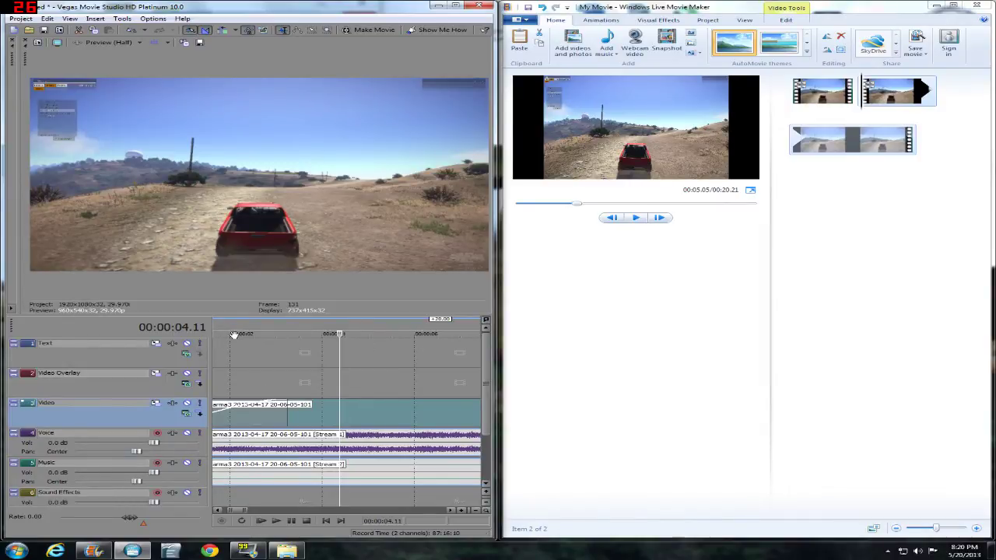
left_click_drag(283, 413, 227, 423)
scroll(337, 419, "down", 5)
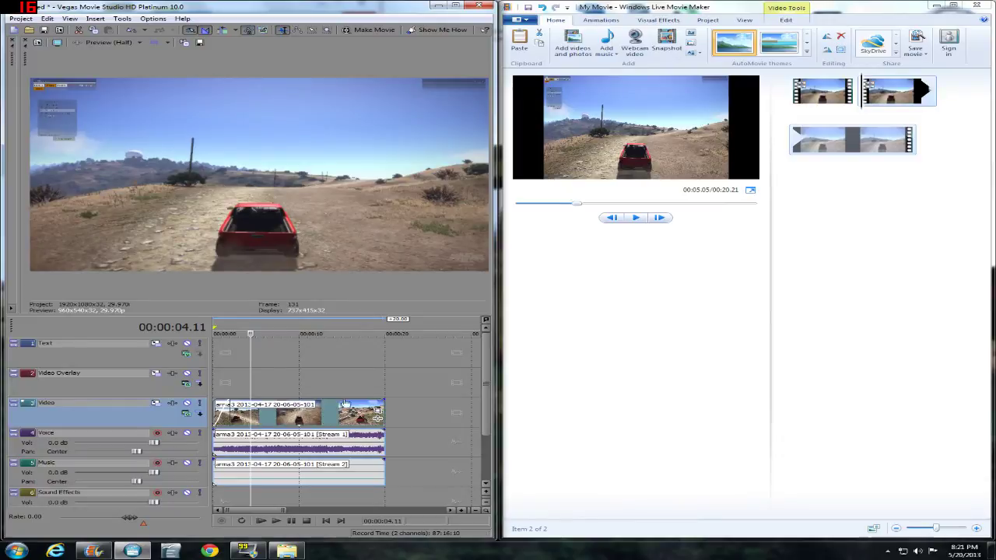
left_click_drag(386, 400, 366, 434)
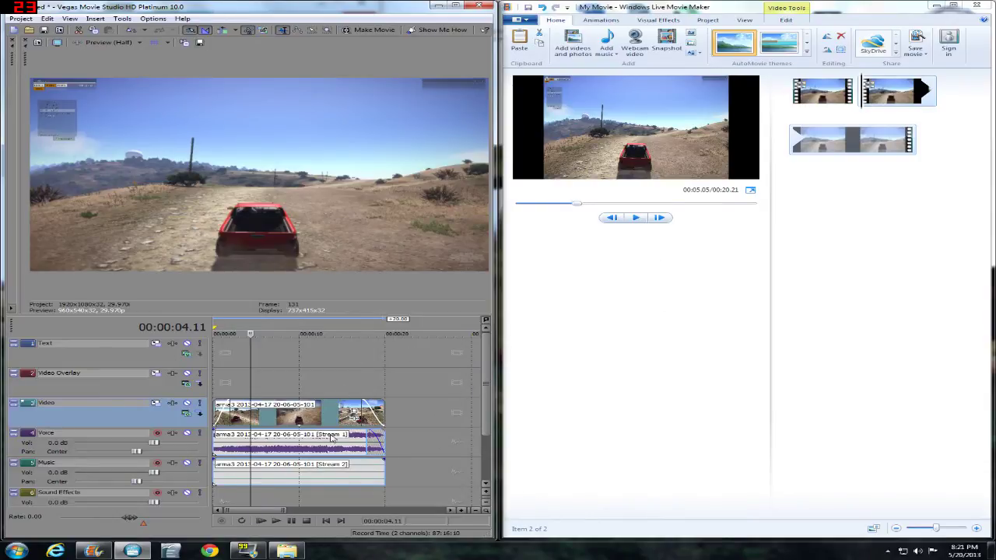
Step: Boost the Music track to 5.0 dB and lower Voice to about -5 dB, undoing an accidental gain drop
mouse_move(486, 381)
left_mouse_down()
mouse_move(491, 409)
mouse_move(483, 390)
left_mouse_up()
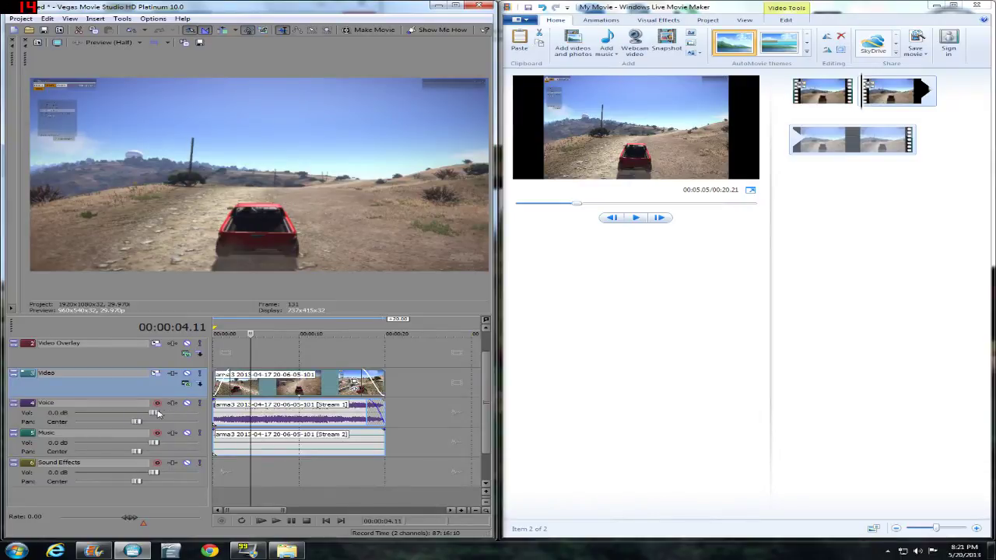
left_click_drag(157, 413, 106, 424)
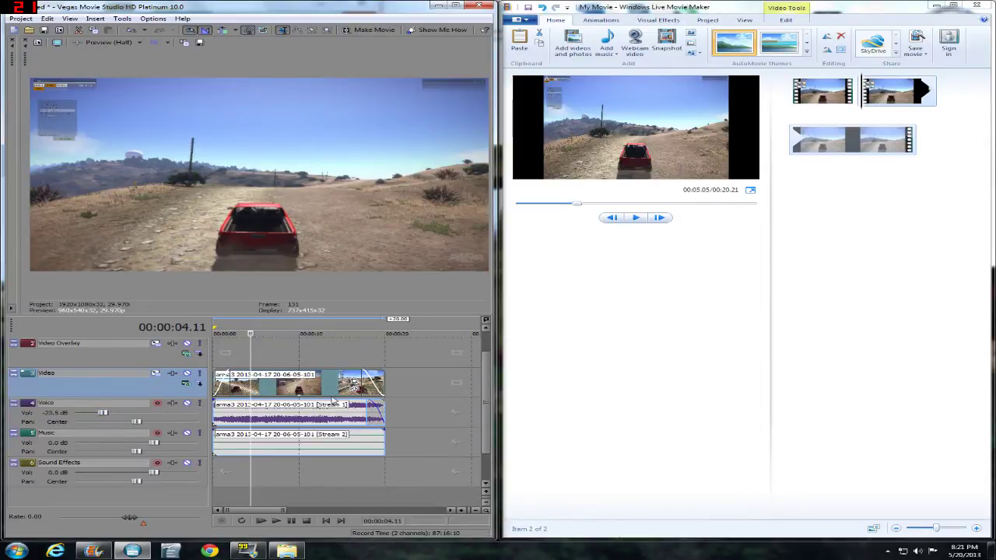
left_click_drag(332, 405, 331, 442)
key("ctrl+z")
left_click_drag(102, 414, 136, 416)
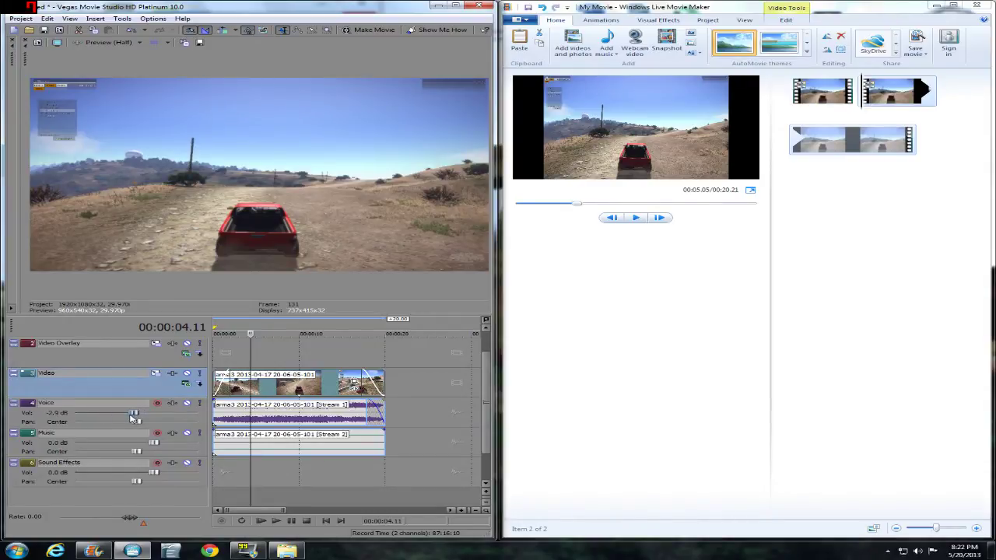
left_click_drag(132, 418, 143, 419)
left_click_drag(155, 450, 187, 450)
left_click_drag(152, 413, 122, 416)
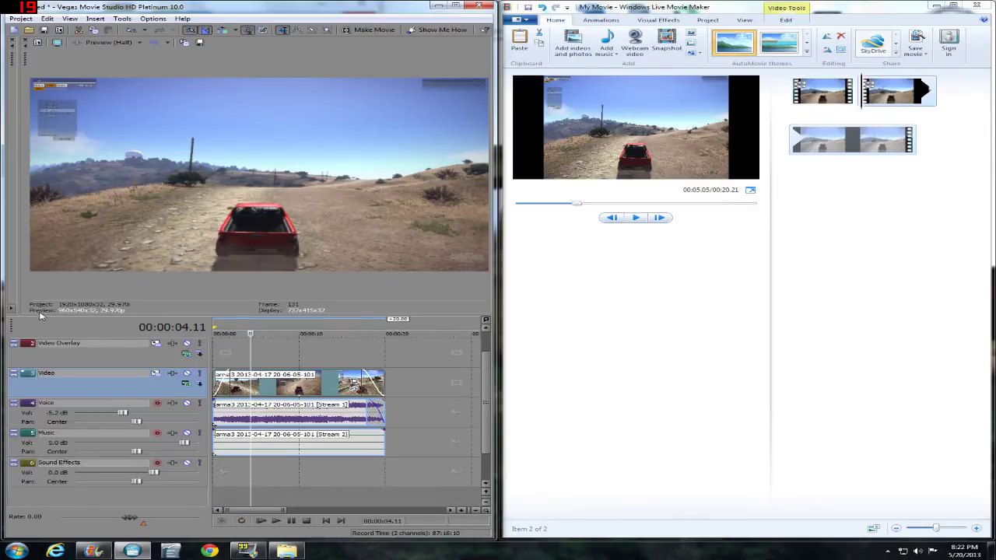
Step: Maximize the Vegas editor window to fill the screen
left_click(455, 6)
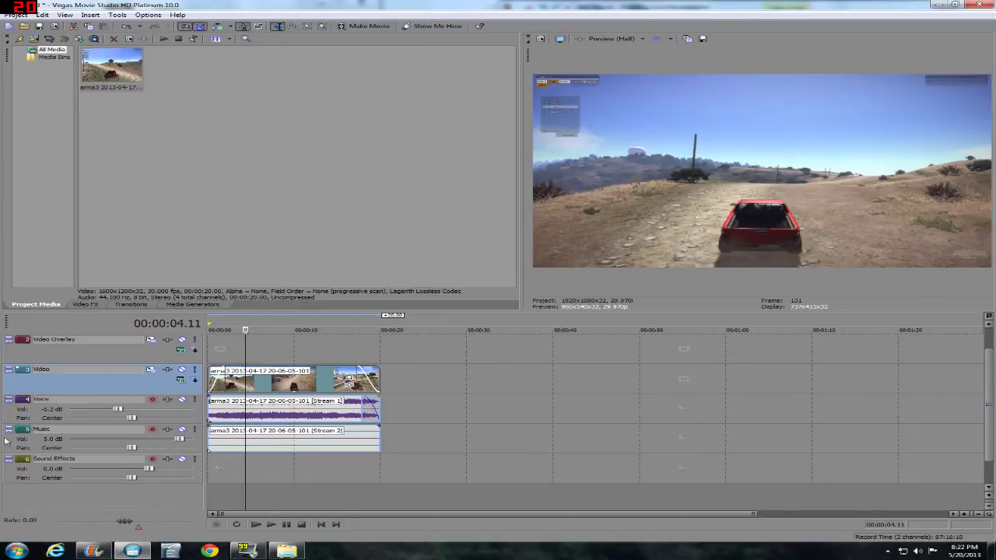
Step: Browse the Video FX list from Chroma Keyer down to the Pinch/Punch presets
left_click(83, 305)
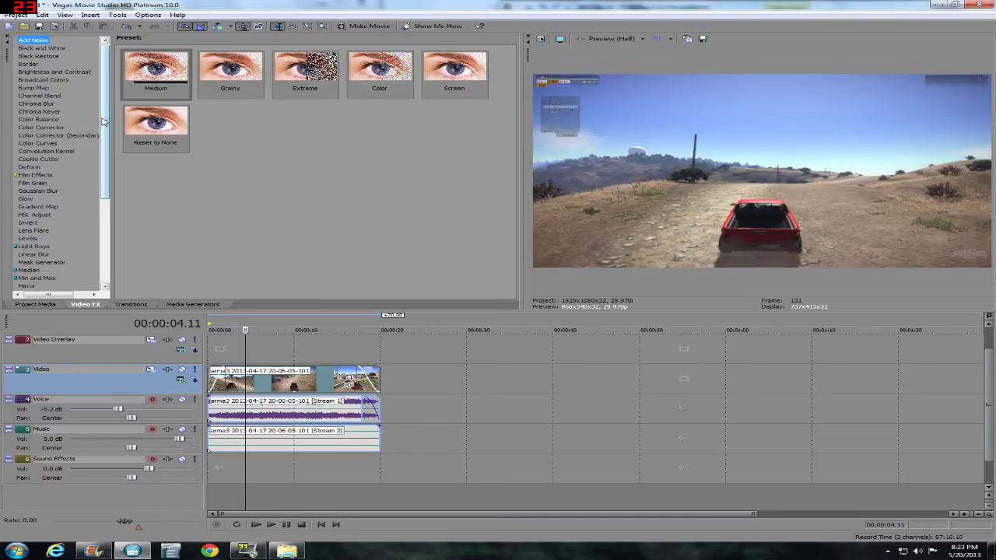
left_click(66, 113)
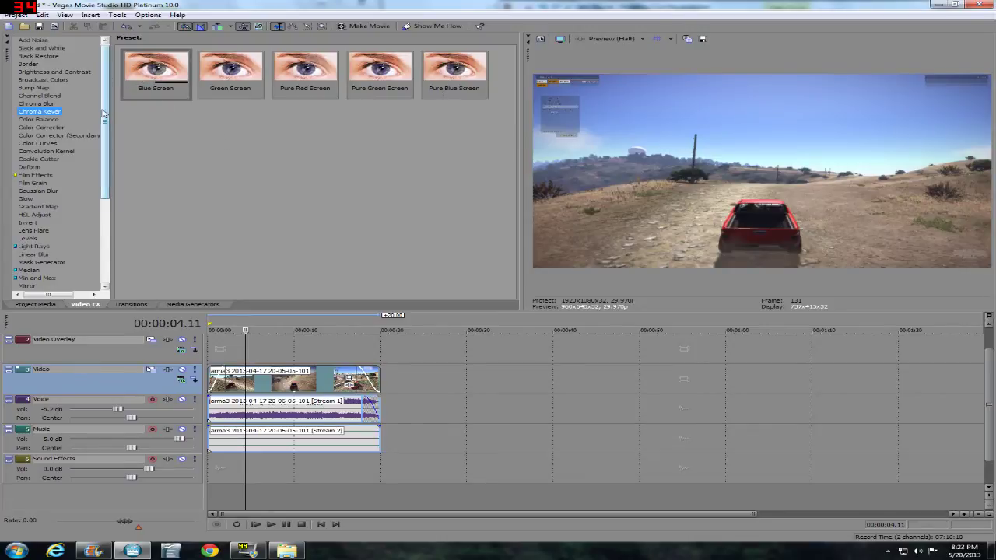
left_click_drag(102, 118, 106, 223)
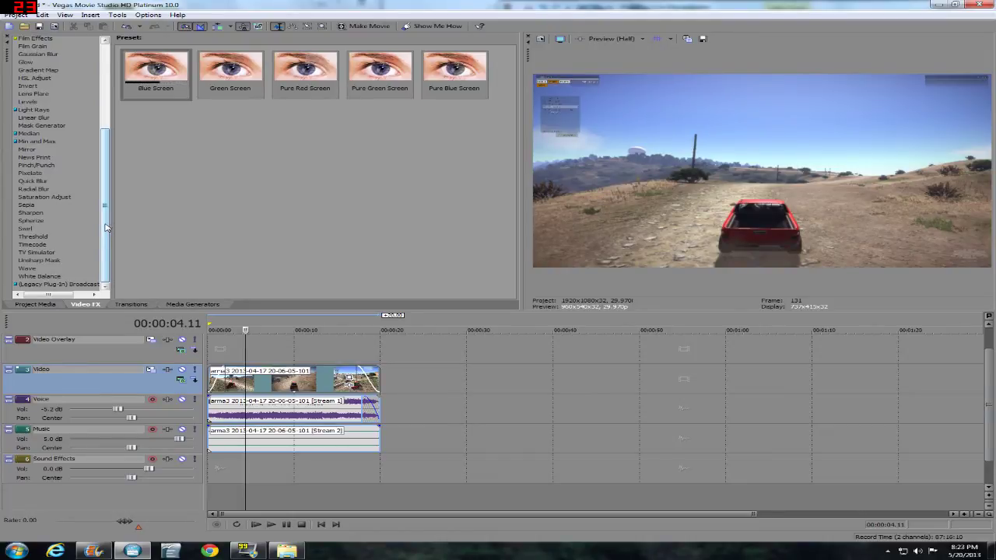
left_click(37, 165)
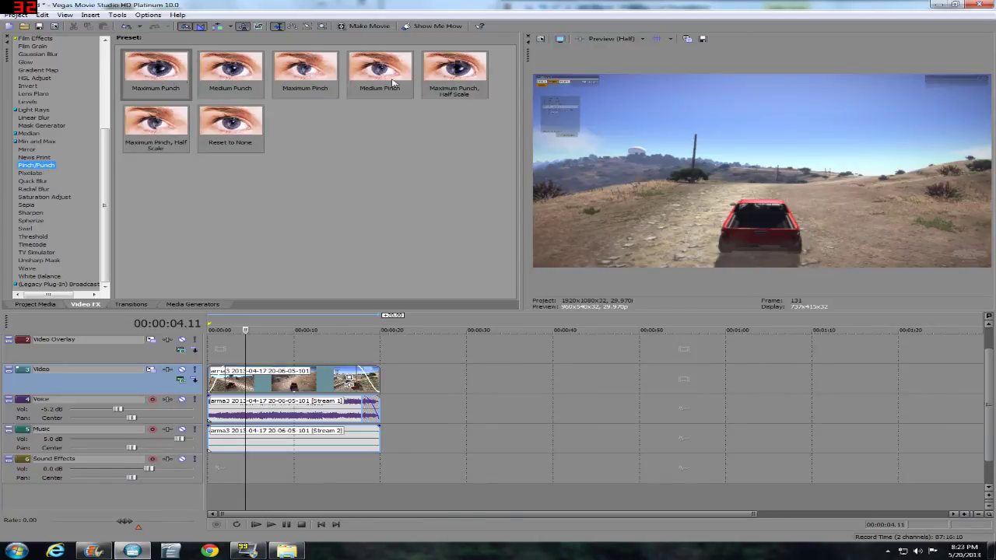
left_click_drag(231, 70, 291, 386)
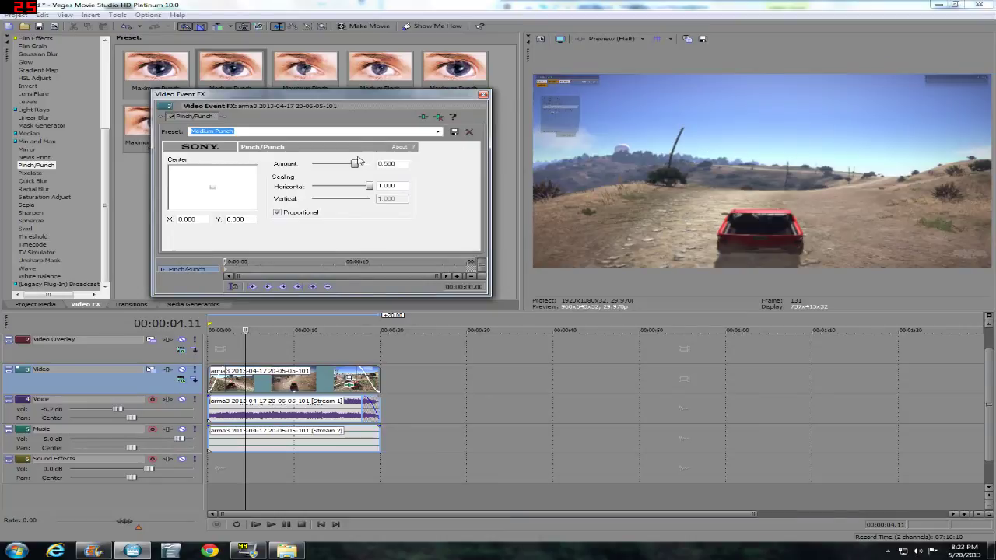
left_click_drag(354, 163, 402, 181)
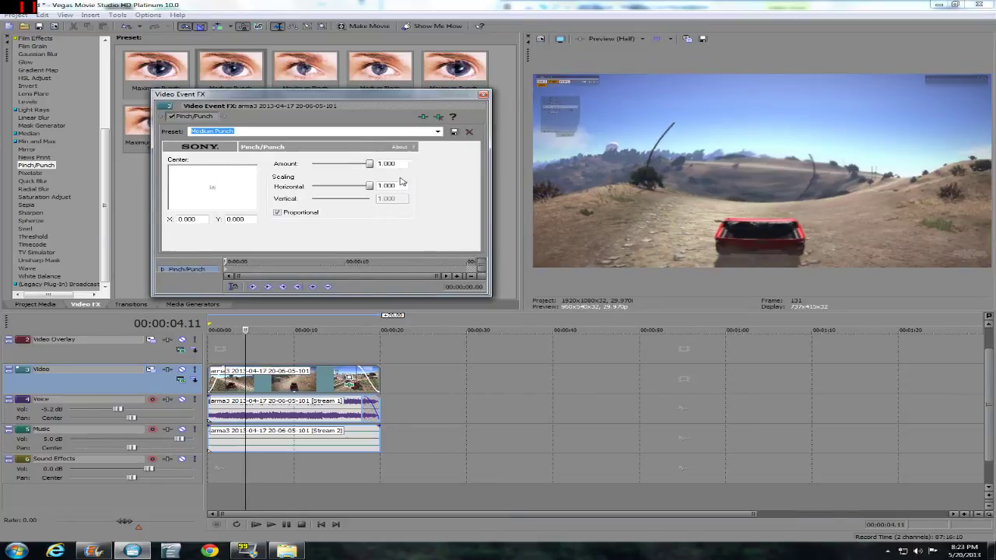
left_click(437, 118)
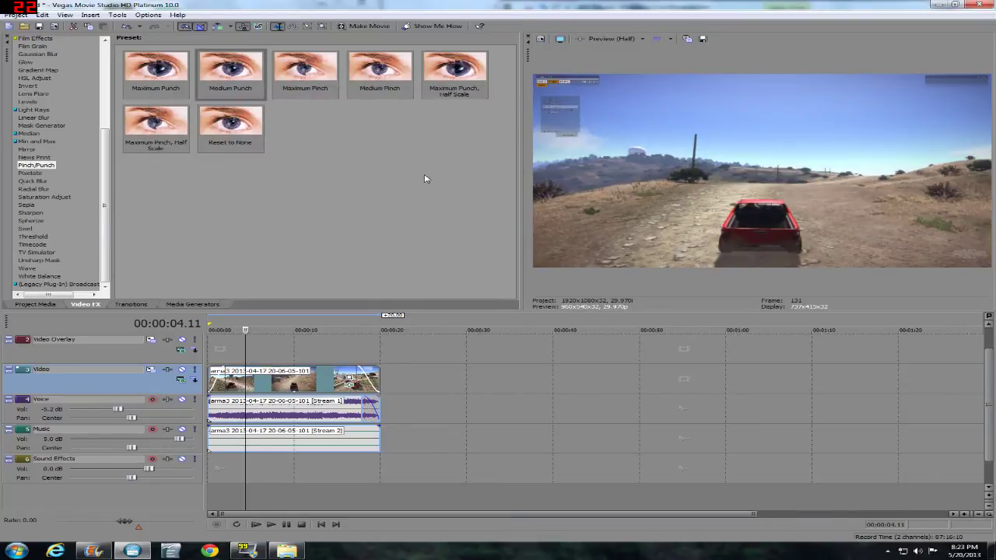
scroll(99, 180, "up", 6)
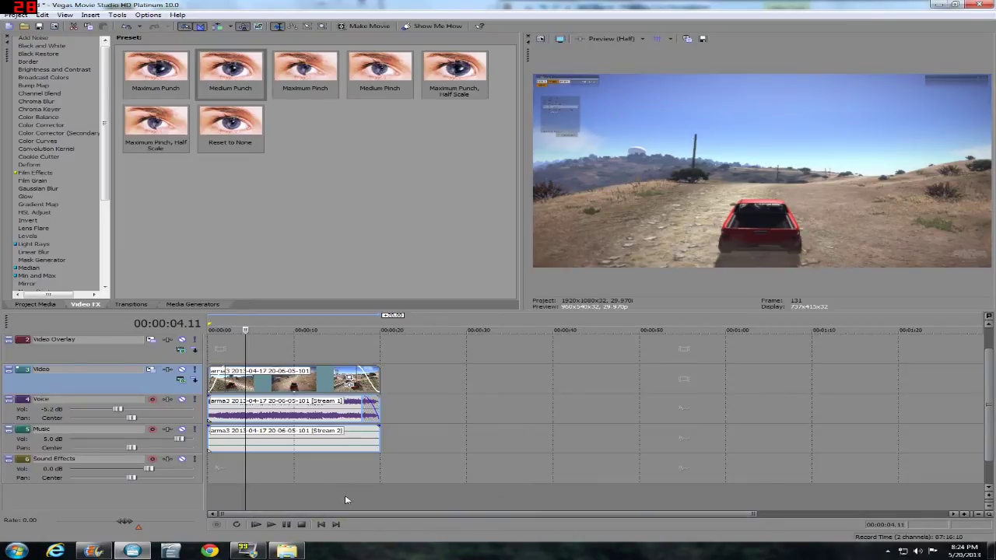
left_click(13, 14)
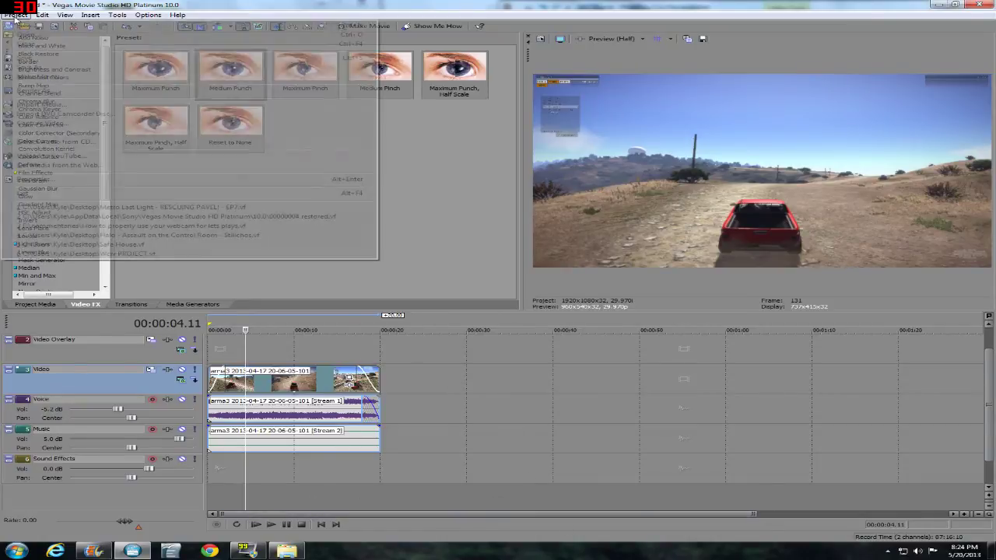
Step: Run Make Movie with 'Save it to my hard drive' to reach the WMV 16M 720P render settings
left_click(51, 78)
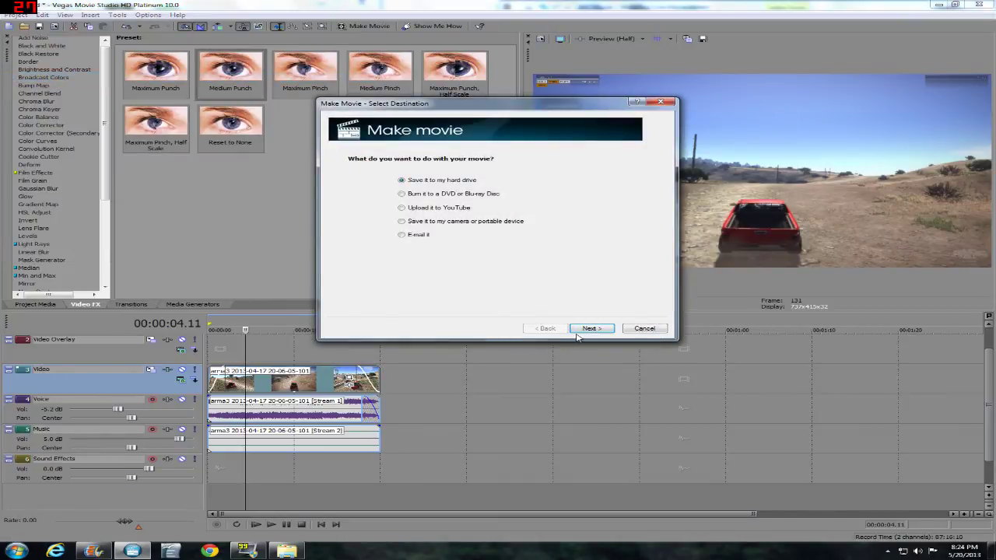
left_click(580, 330)
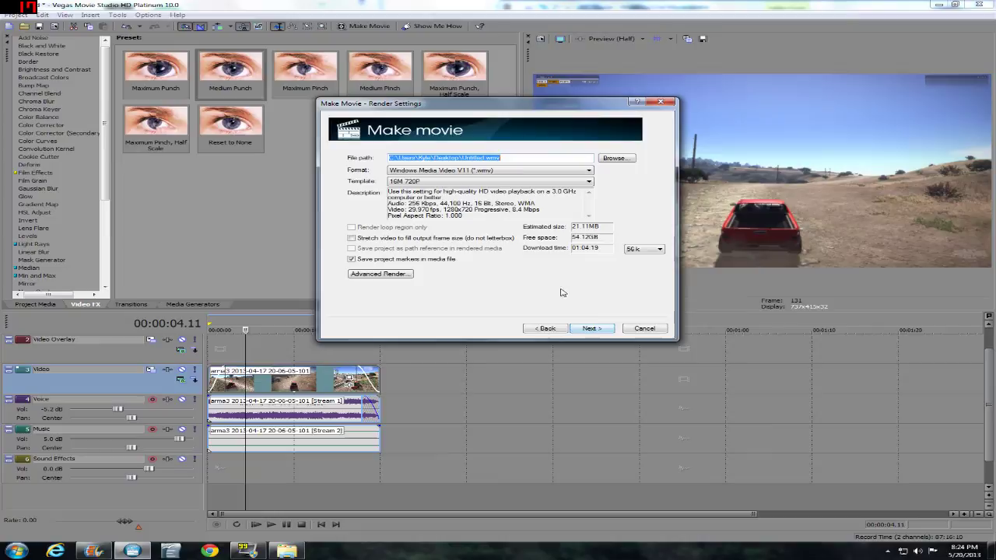
left_click(643, 327)
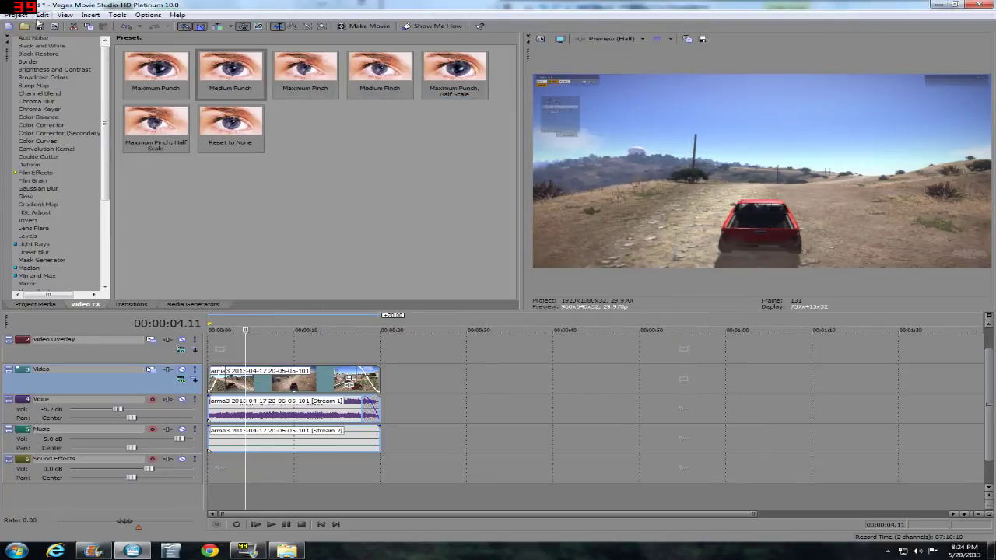
left_click(16, 16)
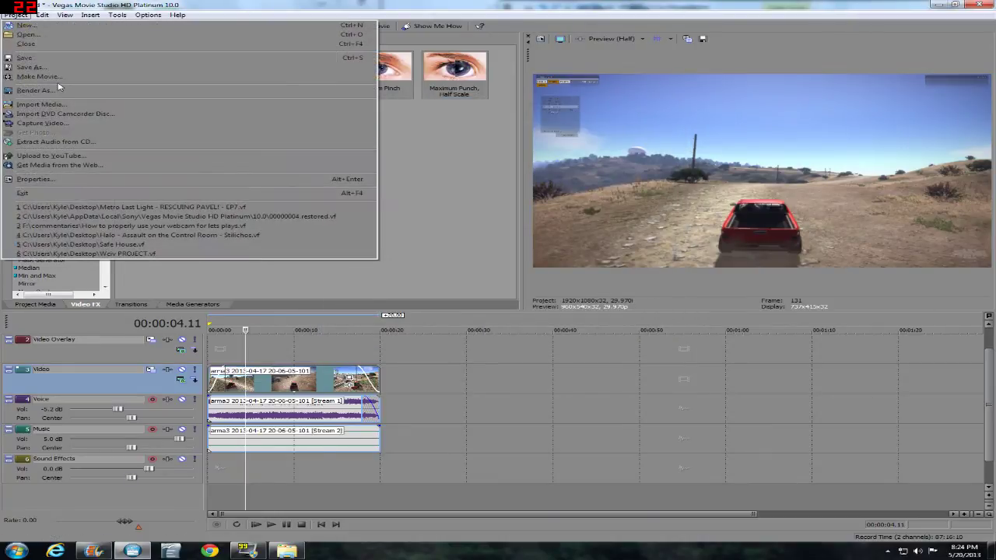
left_click(36, 76)
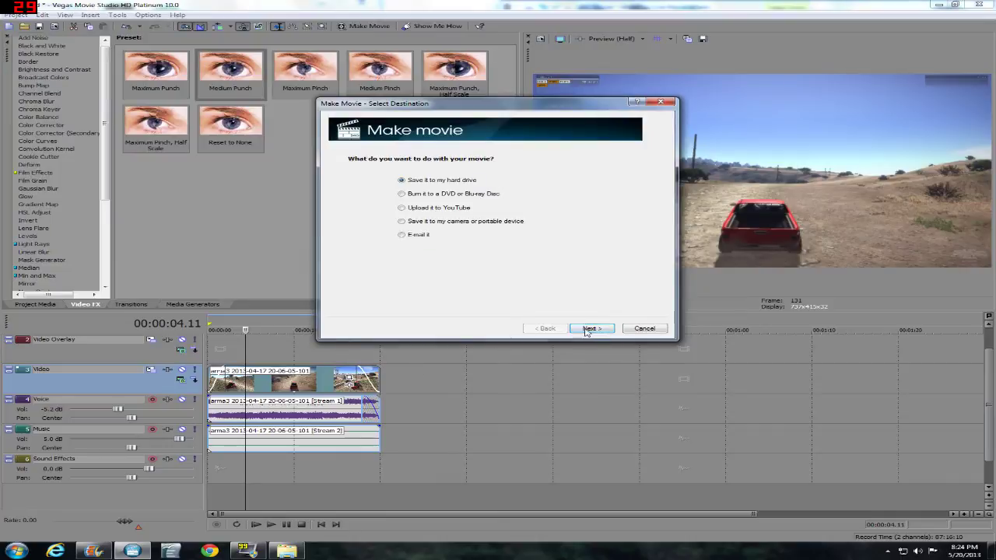
left_click(591, 329)
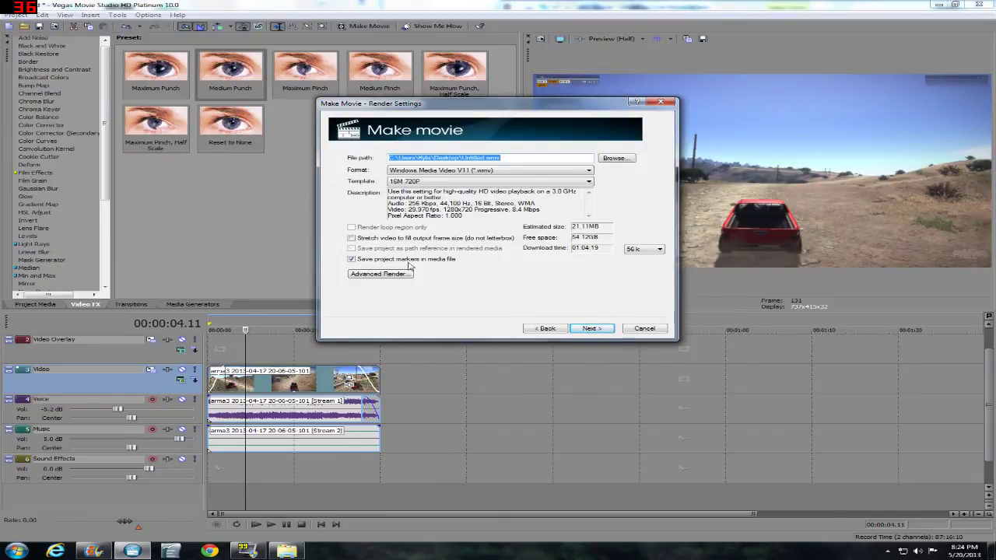
Step: Cancel the wizard and set the arma3 clip's Pan/Crop Maintain aspect ratio to No
left_click(644, 328)
left_click(350, 379)
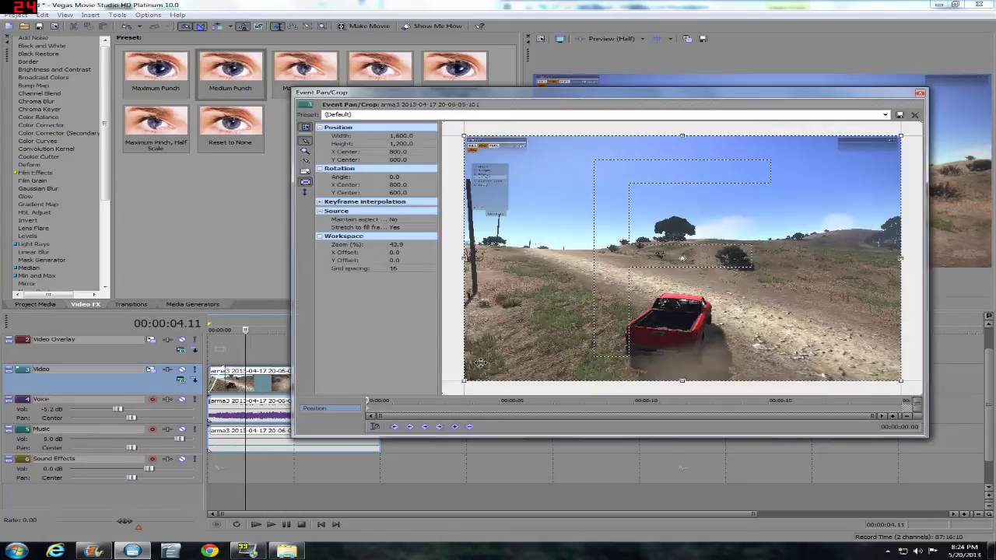
left_click(397, 222)
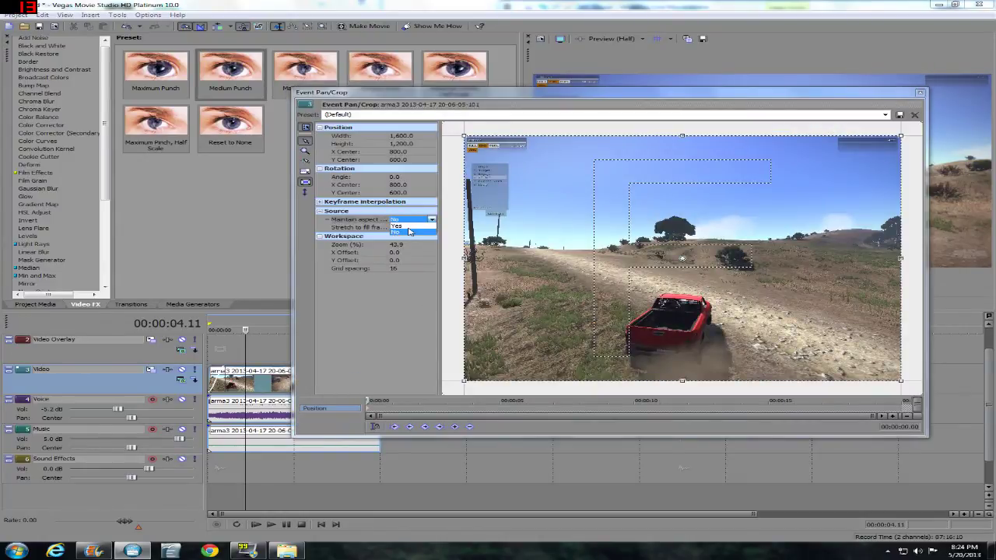
left_click(410, 231)
left_click(921, 92)
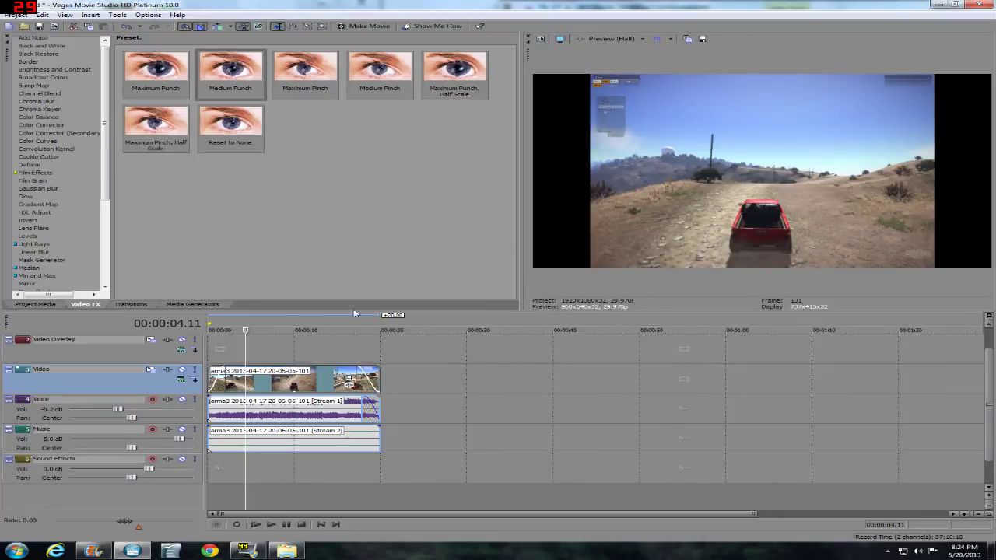
left_click(15, 15)
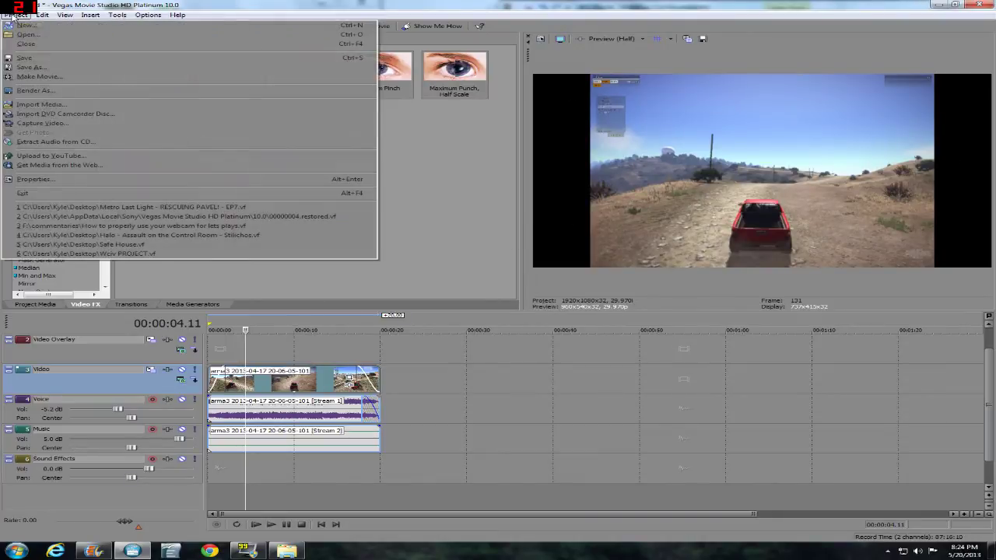
Step: Reopen Make Movie to the render settings and move the window to the upper left
left_click(44, 79)
left_click(590, 330)
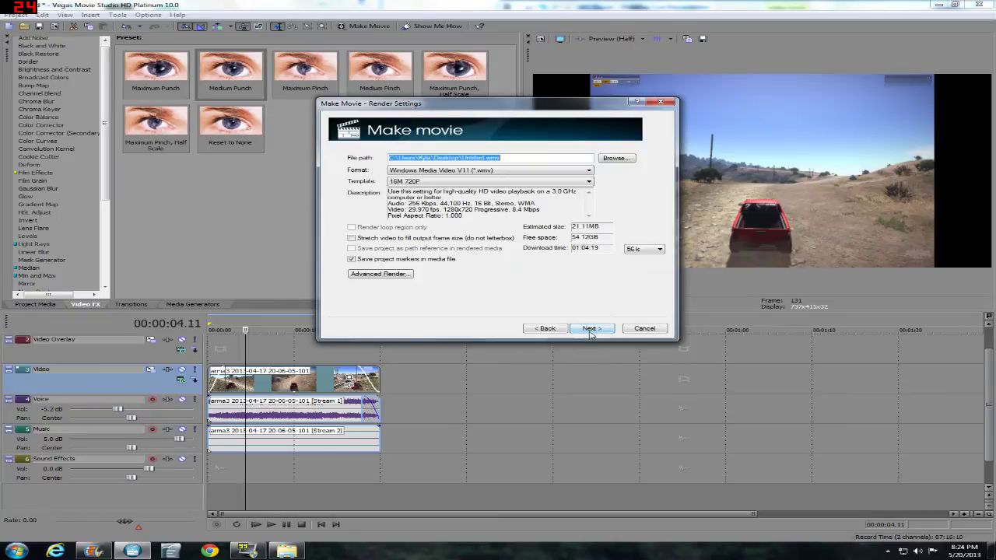
left_click_drag(456, 107, 212, 84)
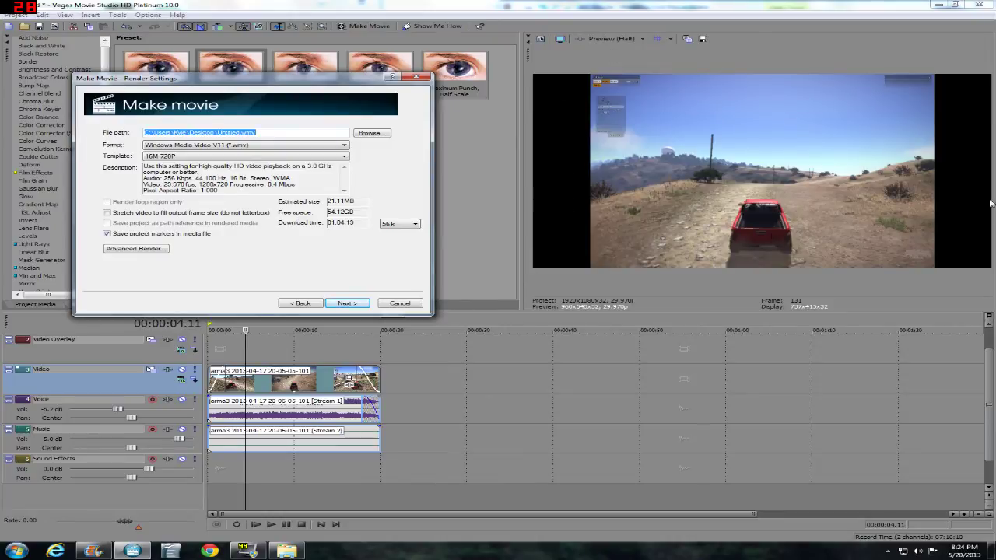
Step: Toggle Stretch video to fill output frame on and off, and set download speed to Cable
left_click(107, 214)
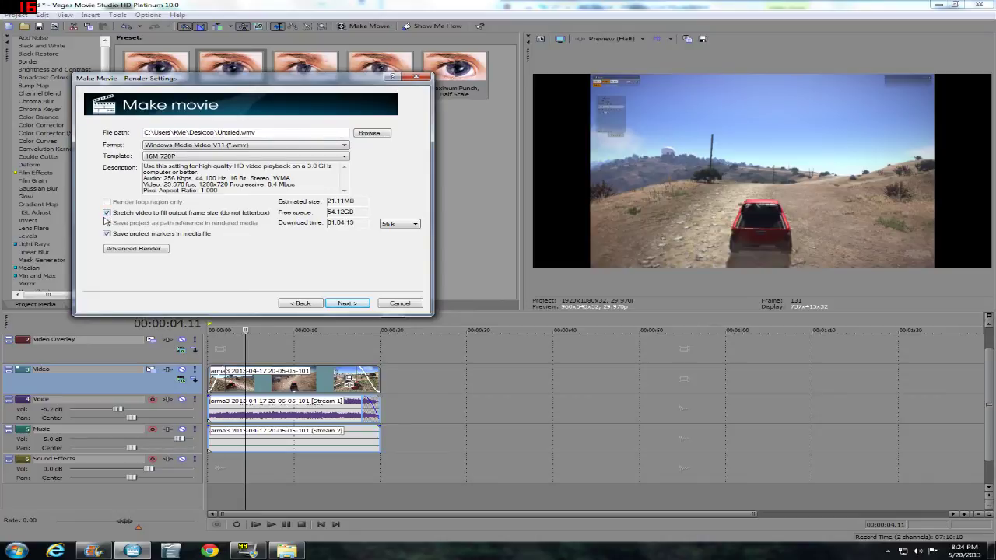
left_click(107, 213)
left_click(389, 225)
left_click(404, 249)
left_click(395, 226)
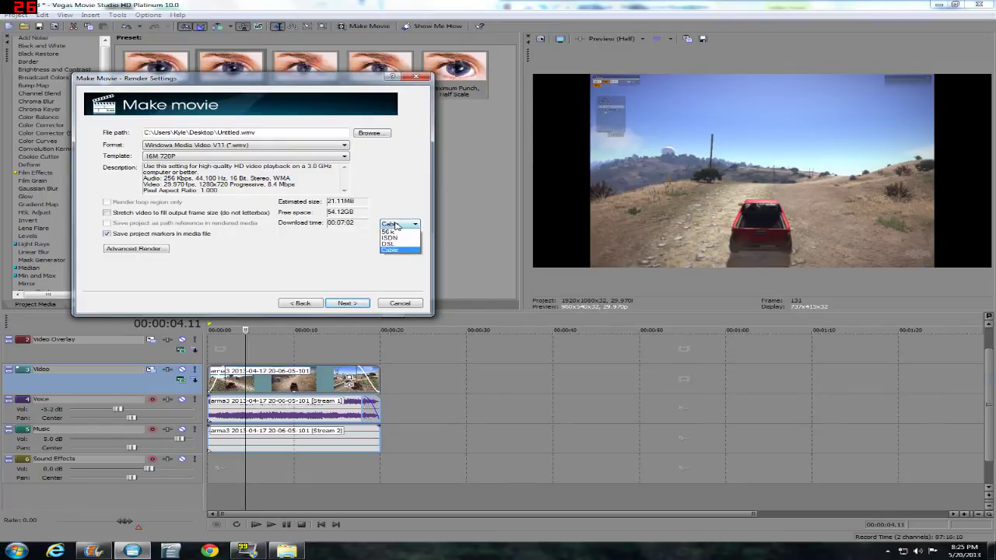
left_click(395, 225)
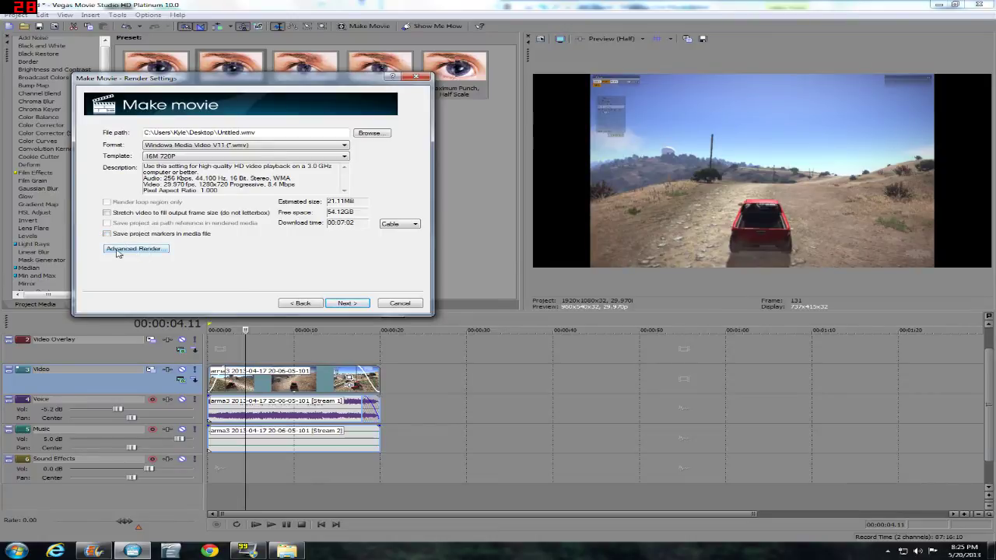
left_click(119, 250)
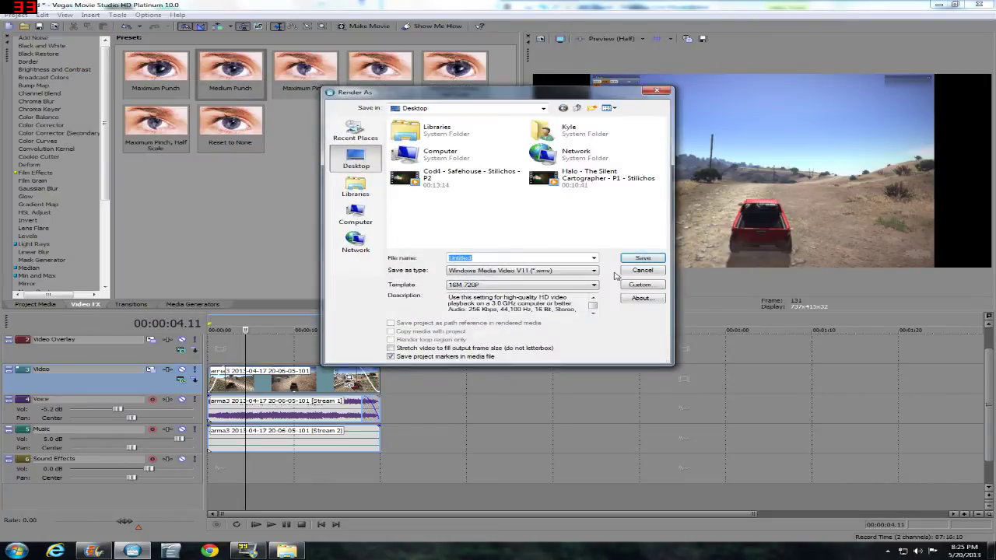
Step: Open Custom settings for the 16M 720P template and review its audio attributes and 1280x720 video size
left_click_drag(428, 99, 246, 120)
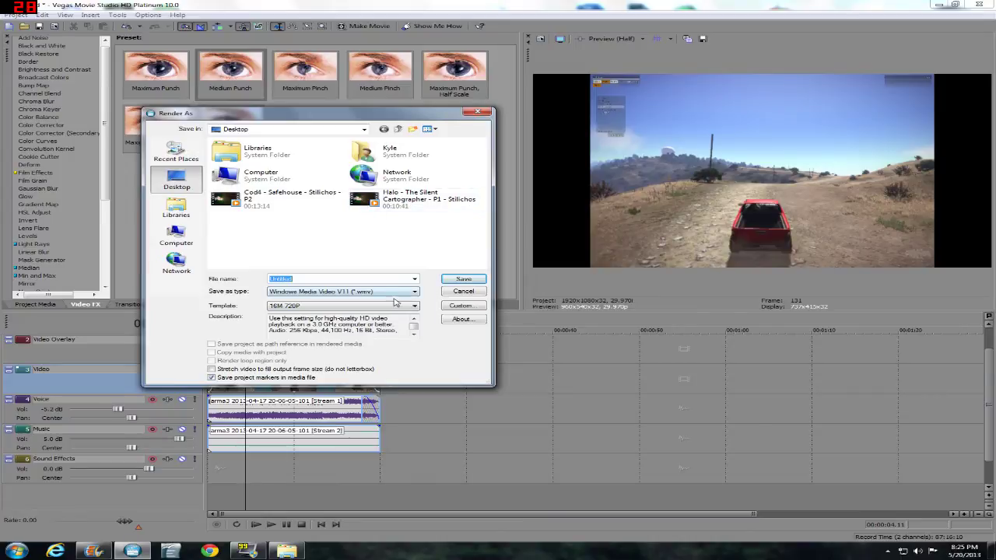
left_click(462, 305)
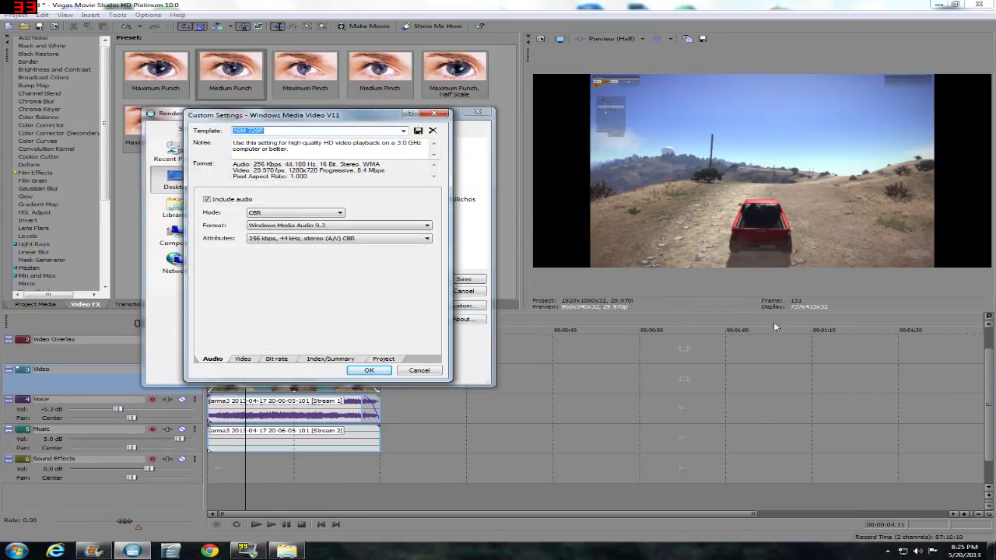
left_click(311, 243)
left_click(294, 290)
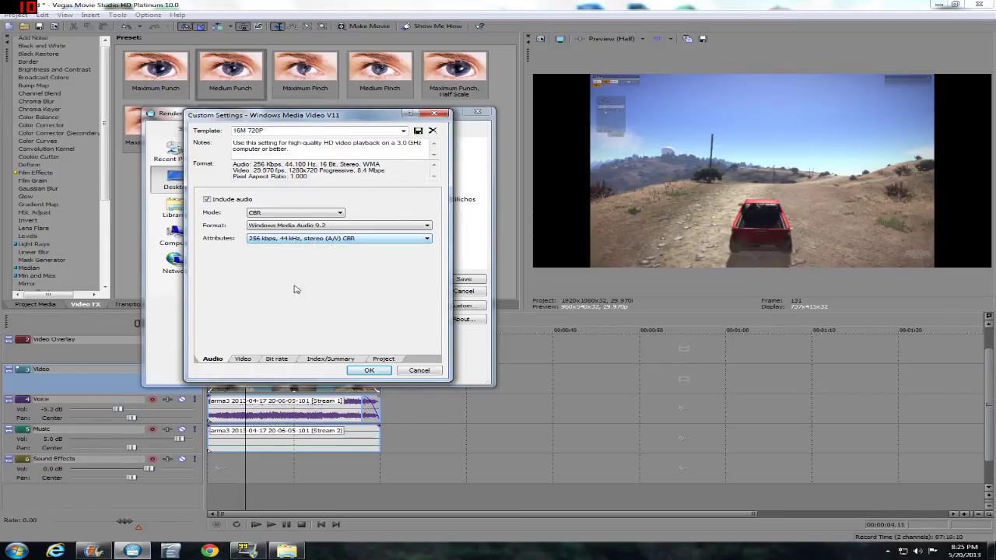
left_click(244, 360)
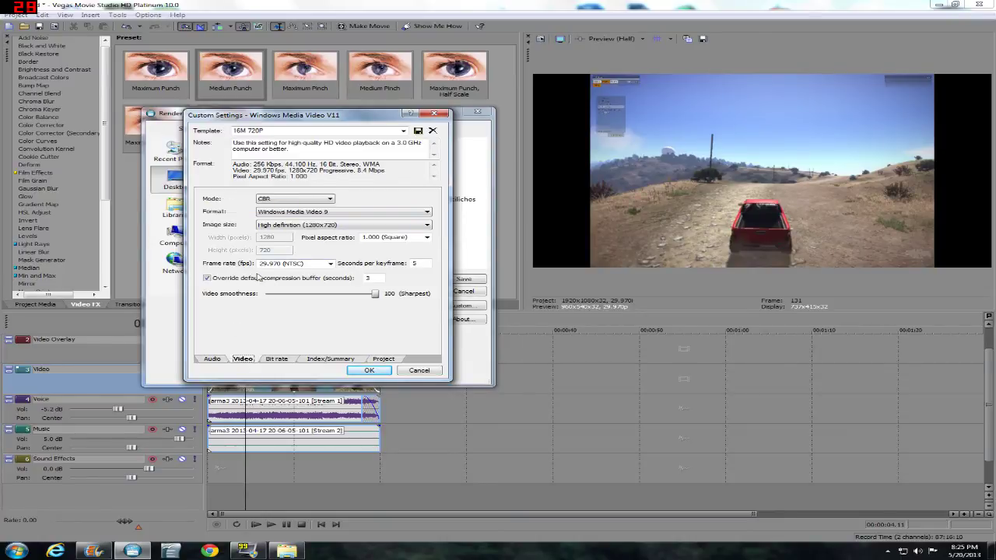
left_click(311, 225)
Step: Check the 16 M Internet/LAN bit rate, then open the New raw videos folder in Explorer
left_click(279, 361)
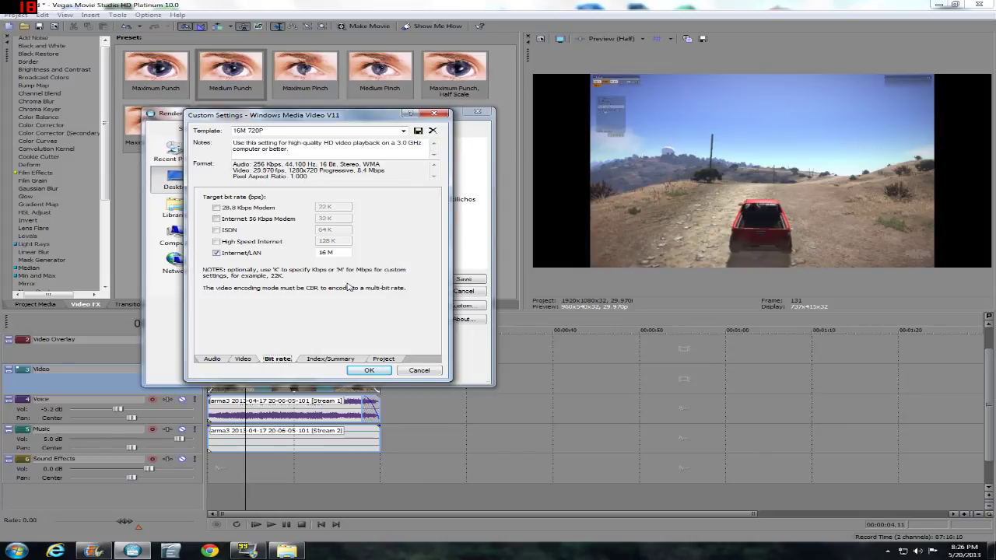
left_click(287, 551)
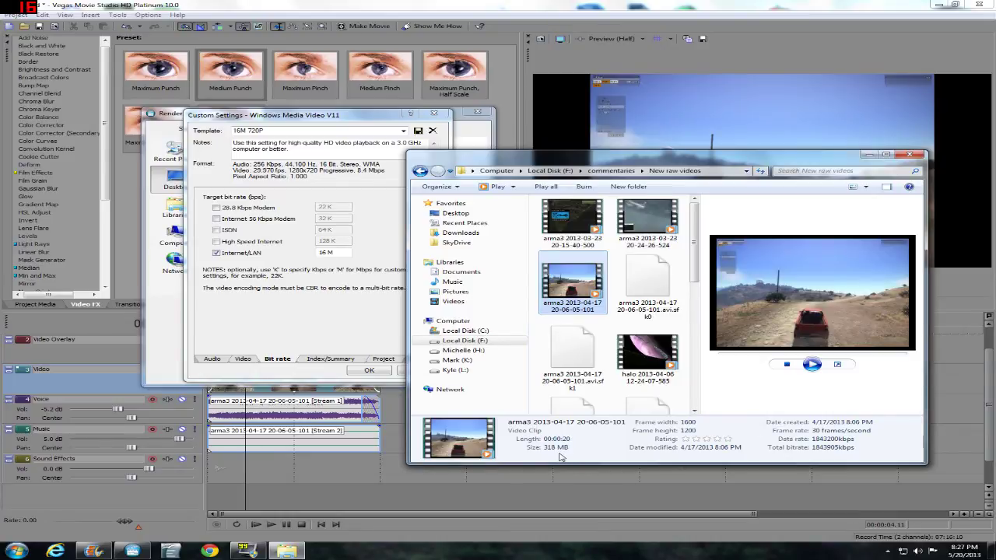
Step: Close the New raw videos Explorer window and bring up Windows Live Movie Maker
left_click(907, 155)
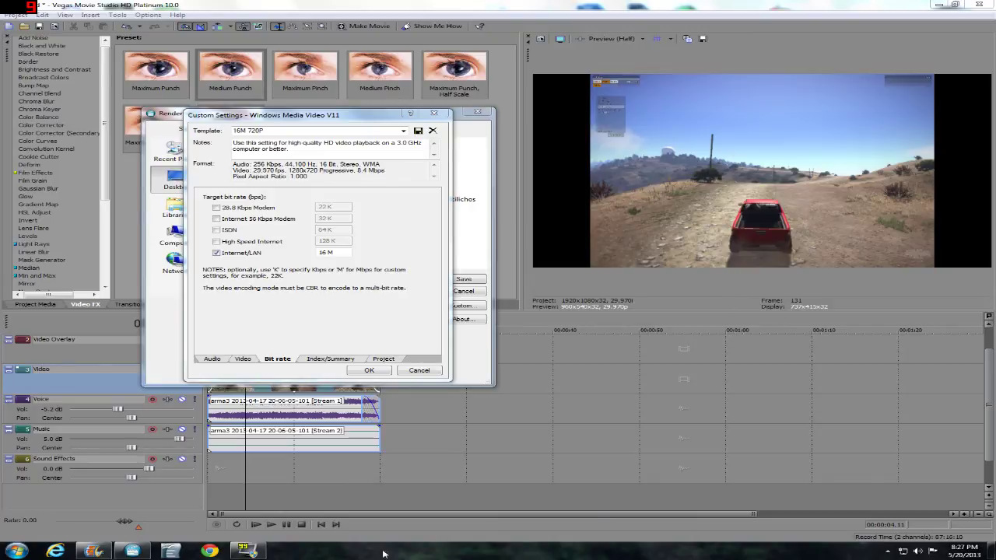
left_click(90, 552)
Step: Minimize Movie Maker and cancel both the Custom Settings and Render As dialogs
left_click(89, 553)
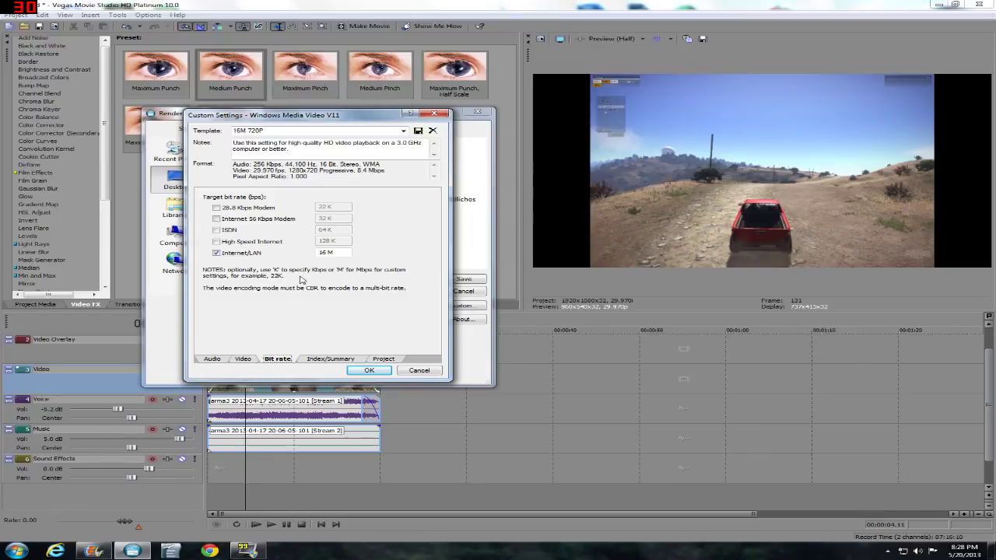
left_click(417, 370)
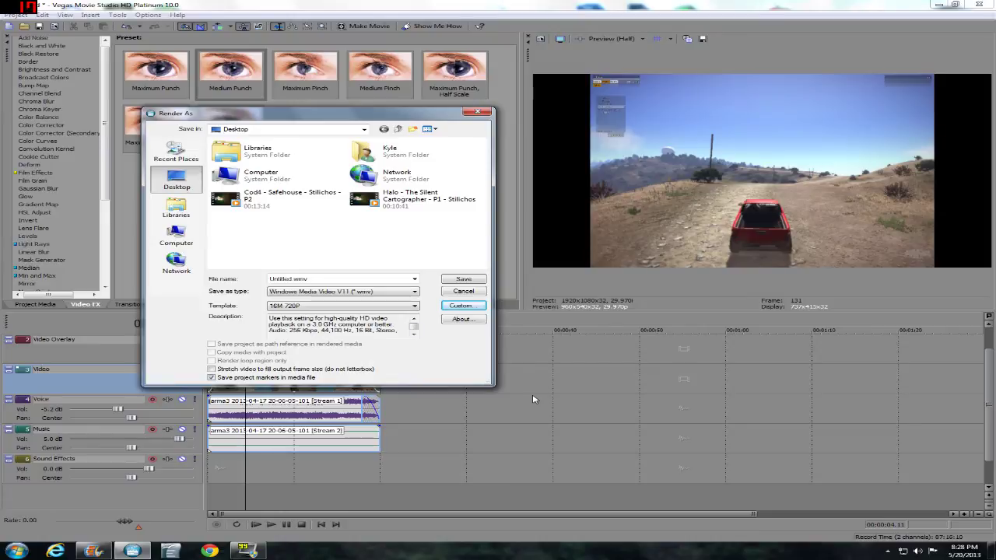
left_click(466, 294)
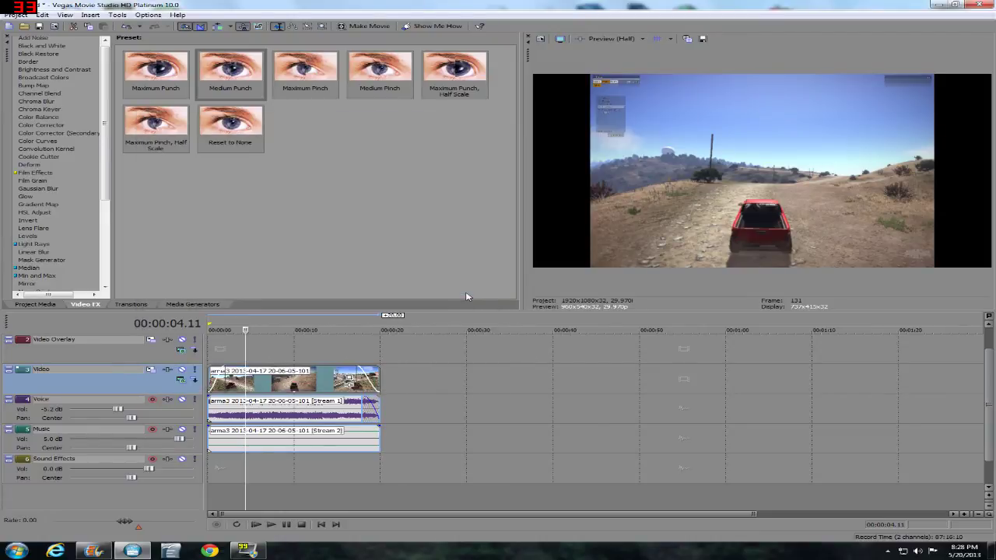
left_click(322, 368)
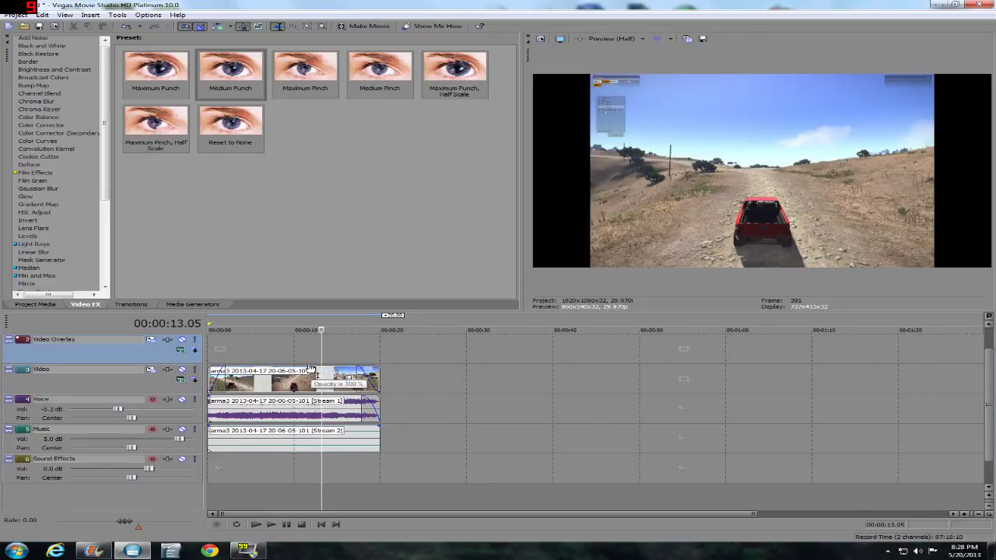
Step: Briefly lower the arma3 clip's opacity, then drag the clip up onto the Video Overlay track
scroll(325, 369, "up", 8)
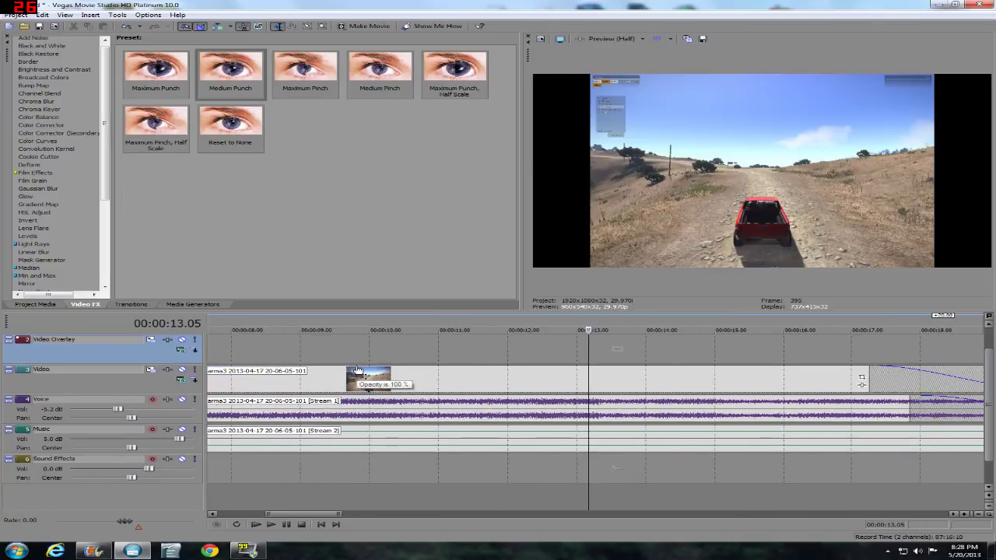
scroll(357, 370, "down", 8)
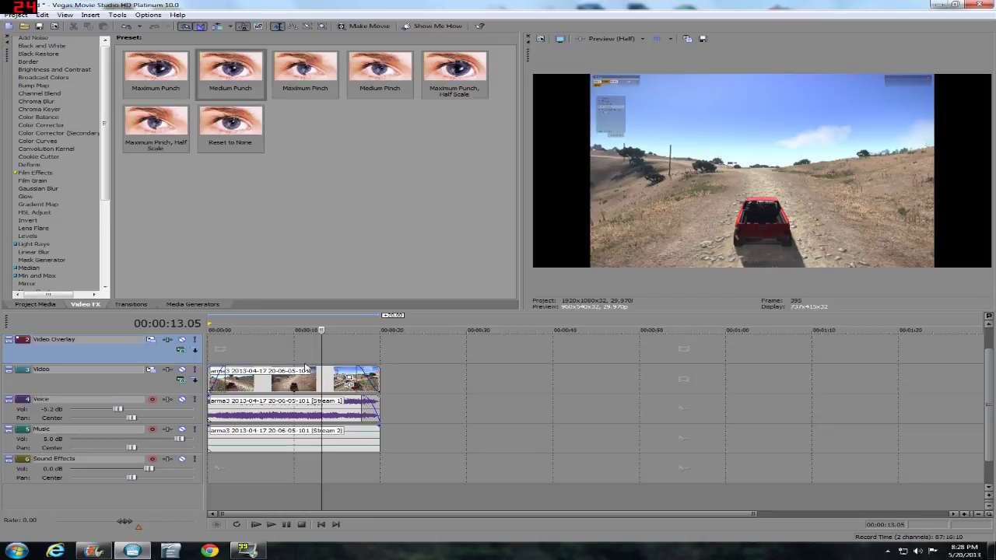
left_click_drag(308, 371, 301, 386)
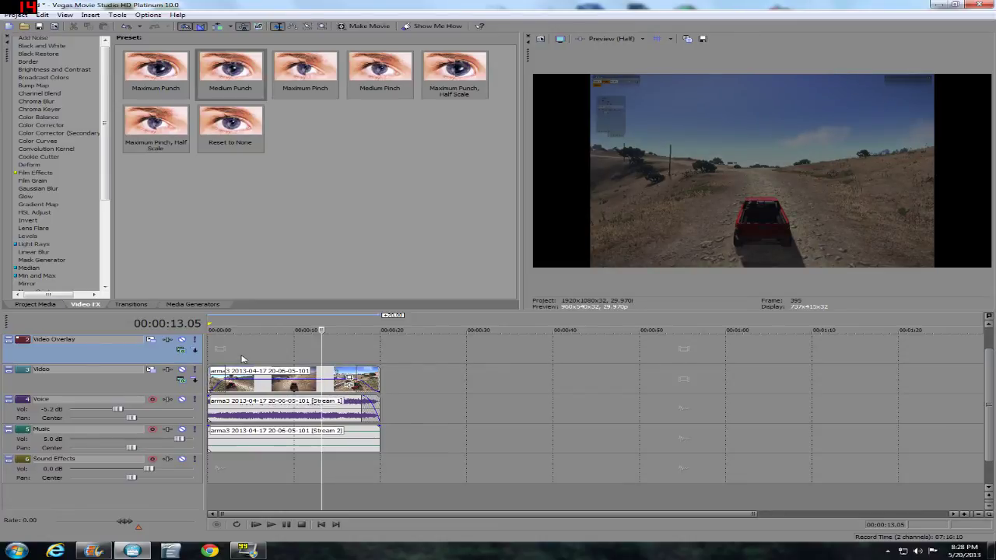
left_click_drag(247, 388, 265, 358)
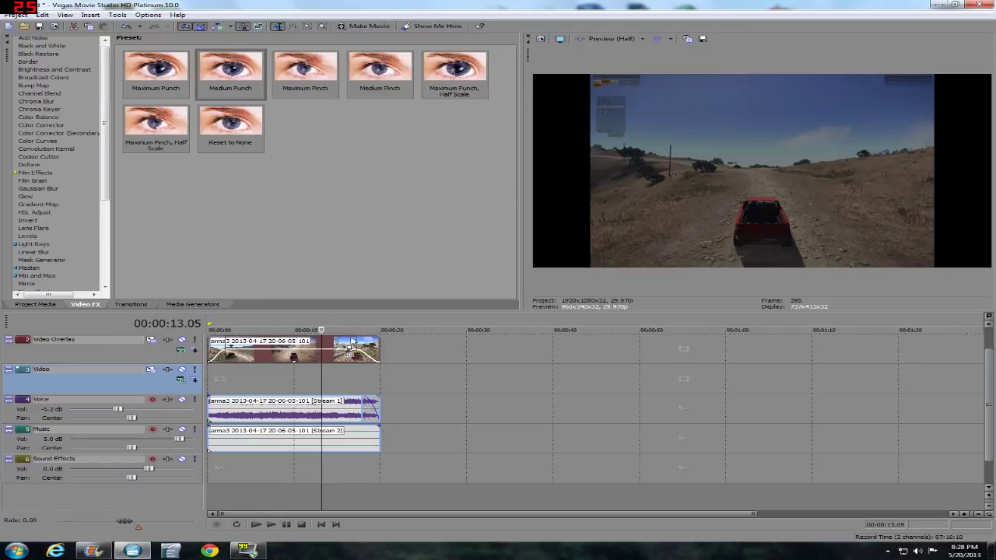
left_click(307, 356)
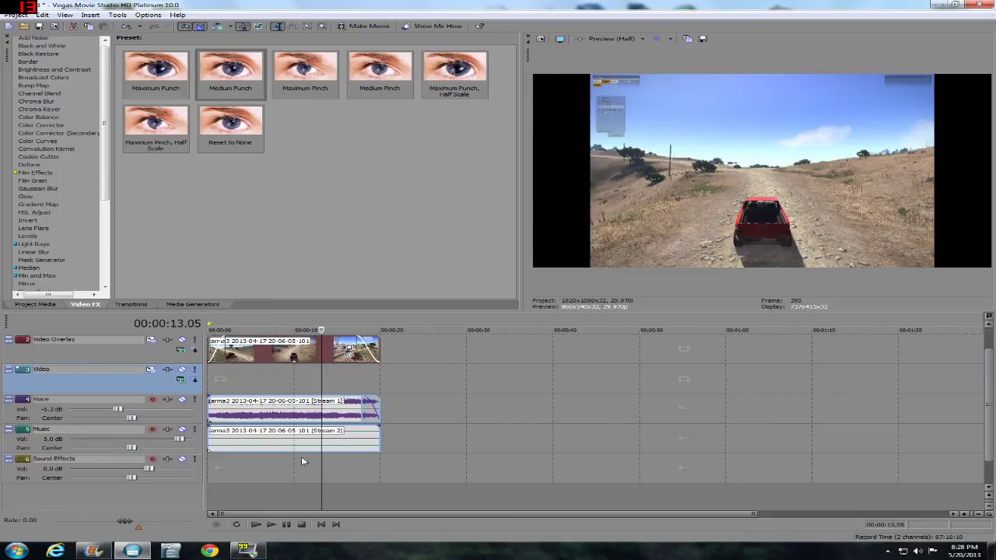
scroll(247, 353, "down", 2)
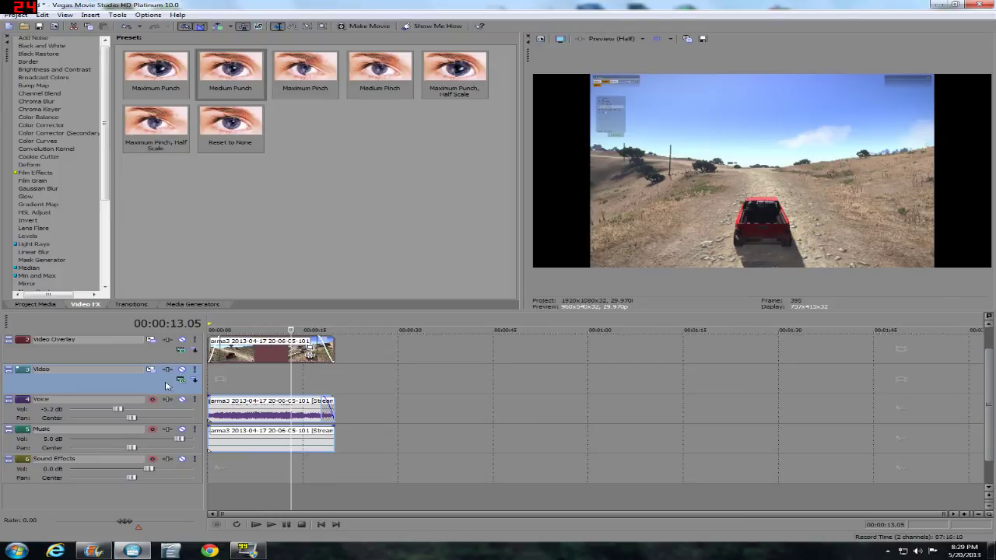
Step: Lower the Voice clip's gain to -6.1 dB and bring Movie Maker alongside Vegas
mouse_move(282, 406)
left_mouse_down()
mouse_move(276, 415)
mouse_move(283, 390)
left_mouse_up()
left_click(253, 453)
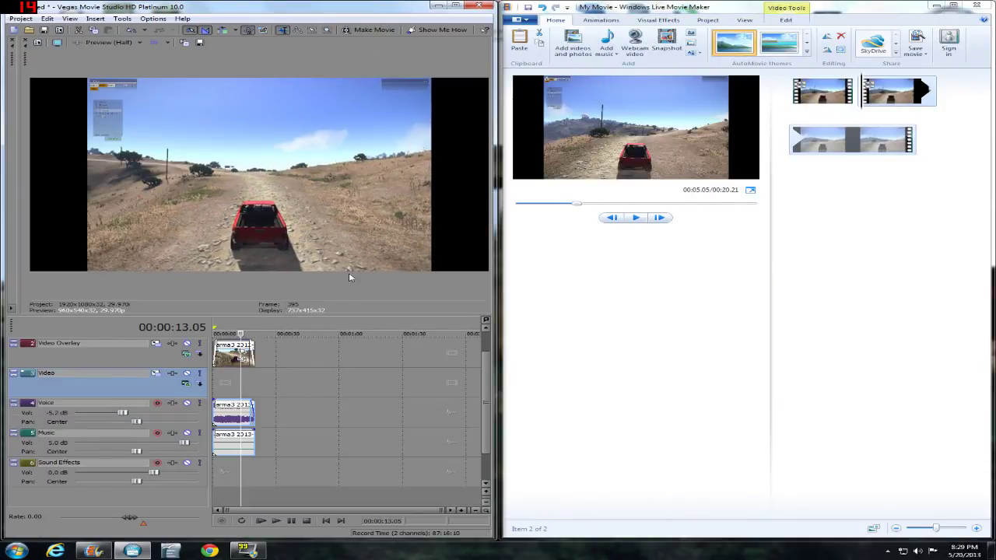
left_click(244, 356)
Step: Set Pan/Crop's Maintain aspect ratio to No, then return the arma3 clip to the Video track
left_click(406, 223)
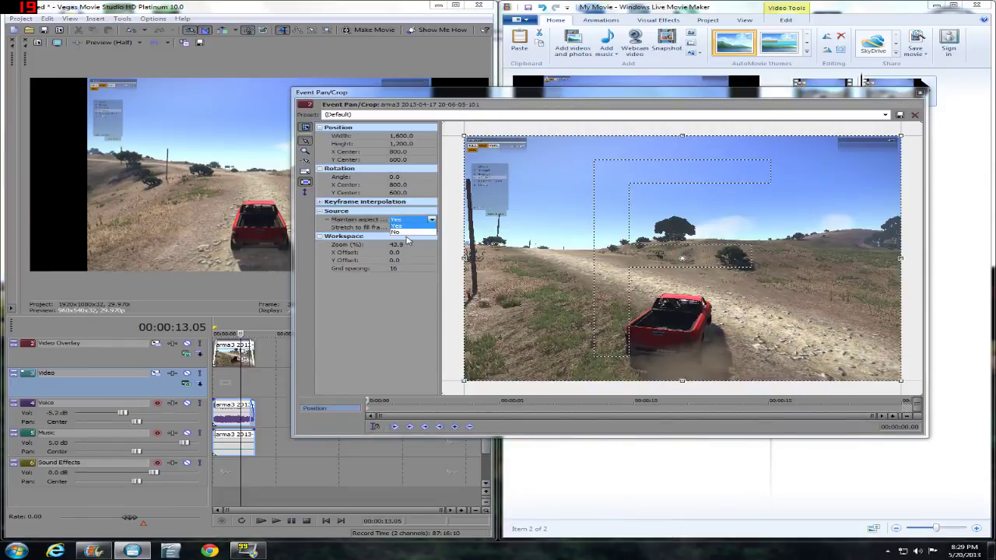
left_click(403, 238)
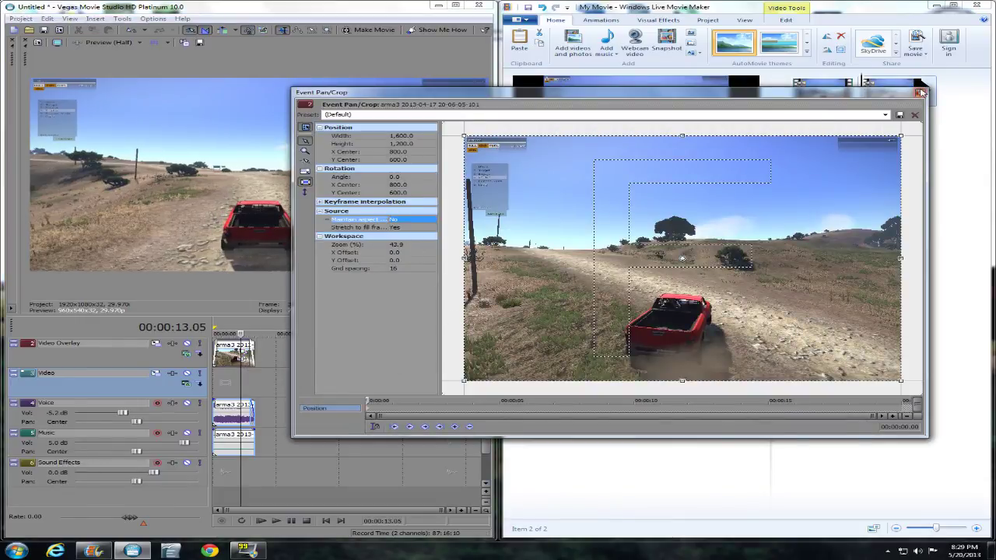
left_click(920, 92)
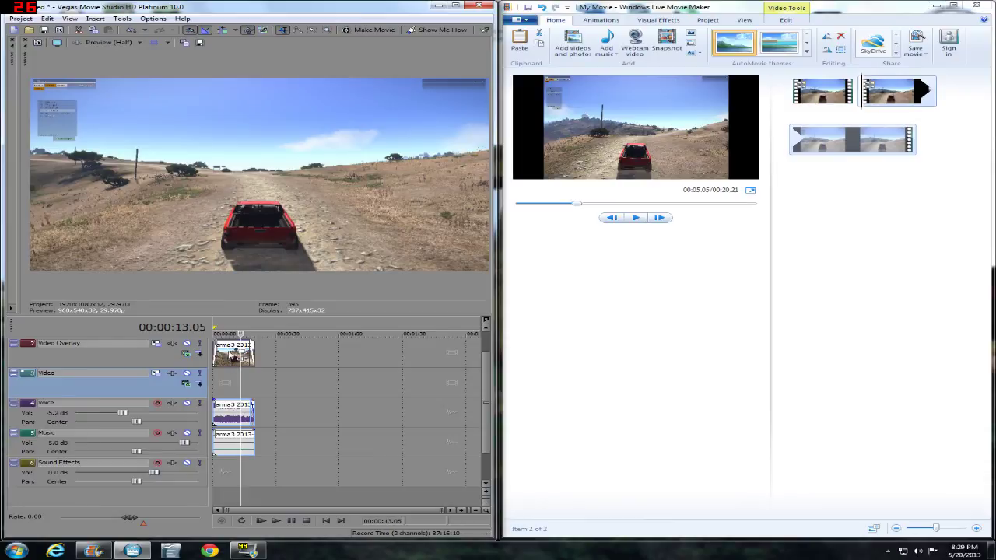
left_click_drag(232, 356, 227, 387)
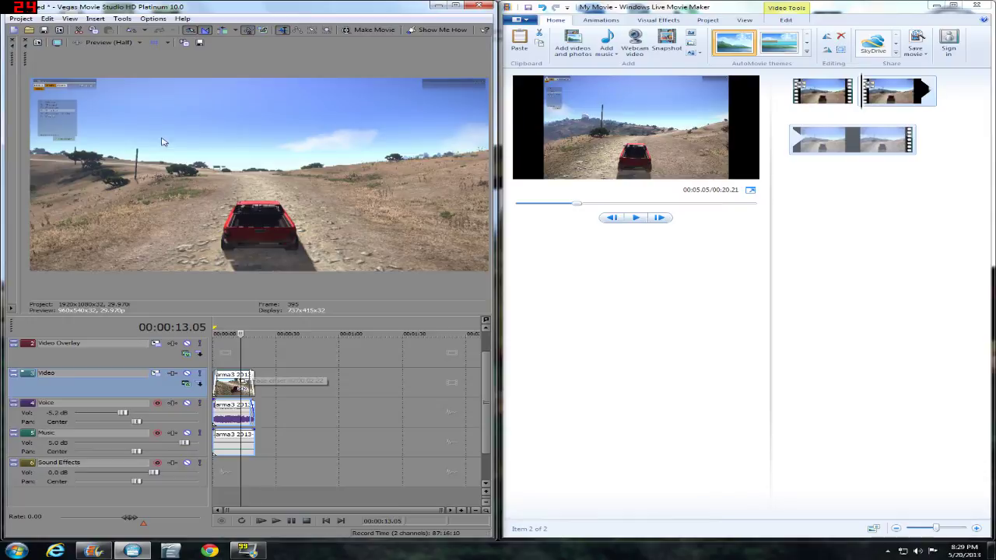
Step: Check the arma3 clip's context menu without choosing anything, and place the playhead on the clip at 08.16
right_click(221, 389)
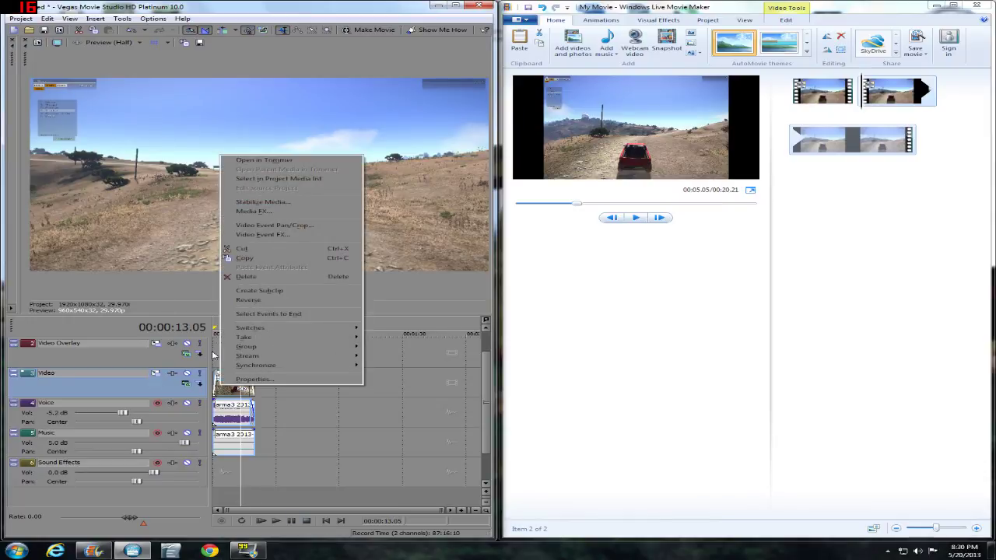
left_click(318, 408)
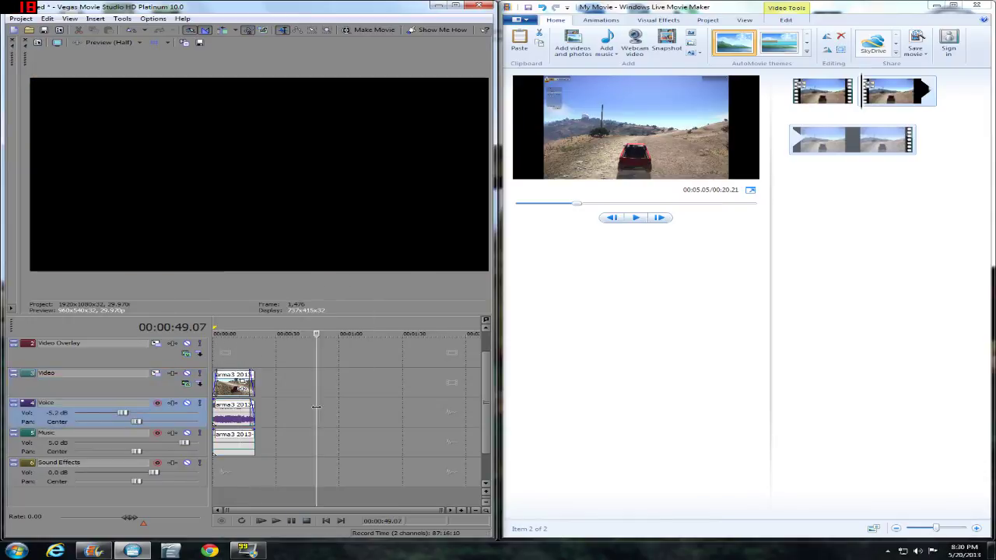
left_click(237, 359)
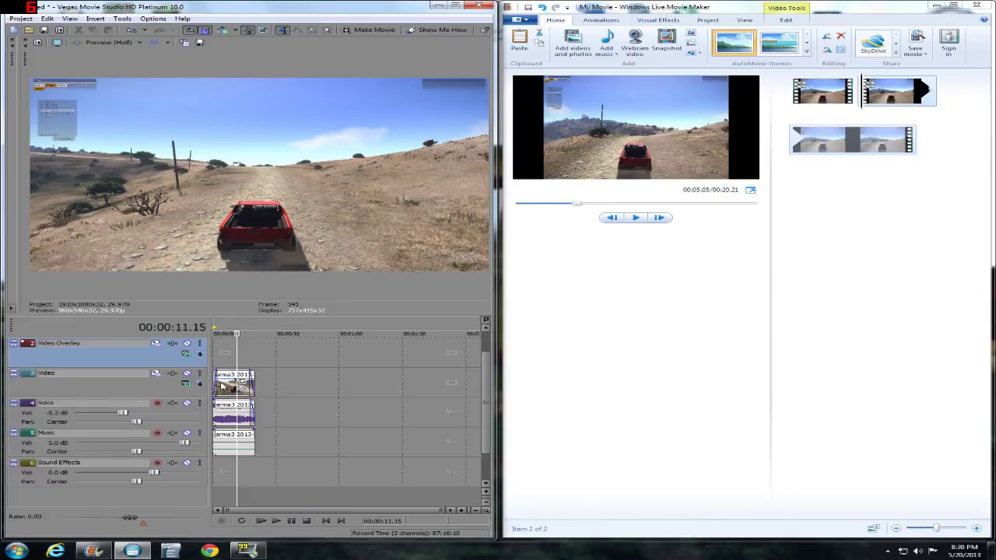
right_click(221, 384)
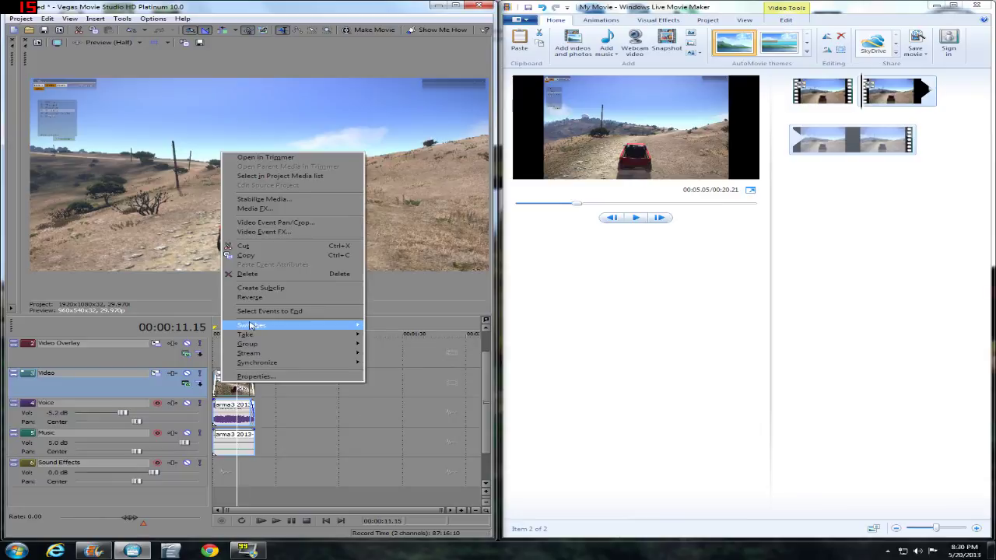
left_click(313, 410)
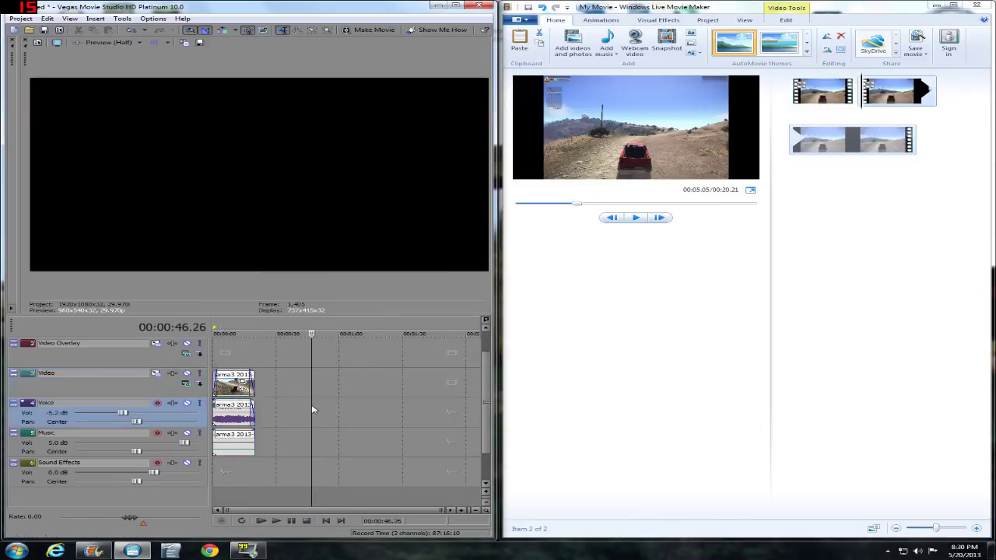
left_click(229, 384)
Step: Turn on Disable Resample in the arma3 clip's Switches menu
right_click(228, 384)
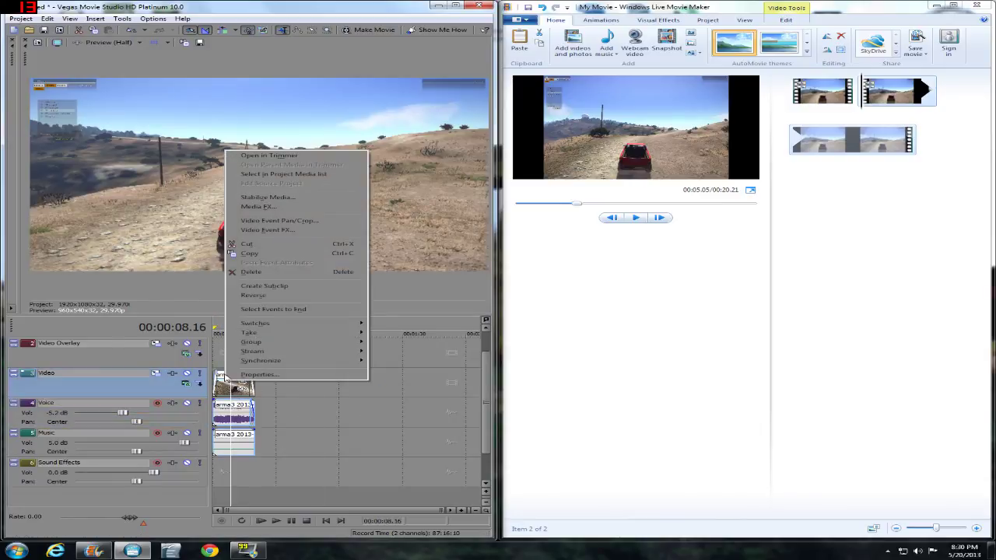
mouse_move(342, 324)
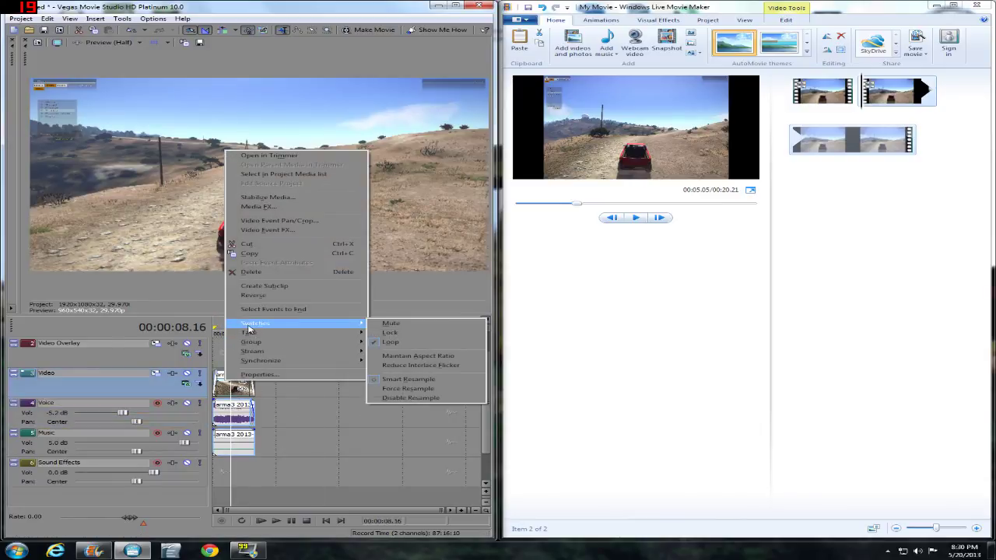
left_click(410, 399)
Step: Preview the clip at 15.01 and 00:00:06.06 to confirm it fills the frame
left_click(245, 358)
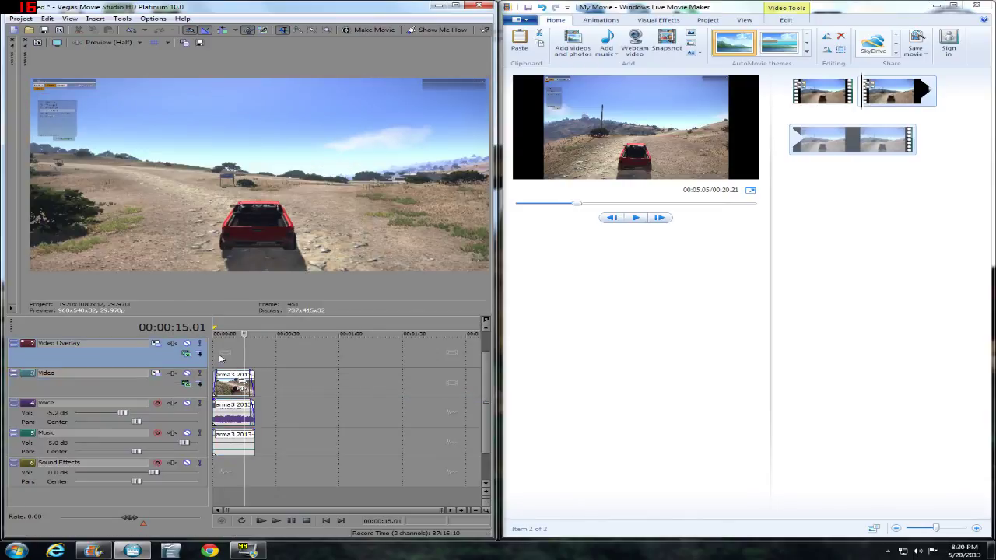
left_click(220, 358)
left_click(226, 358)
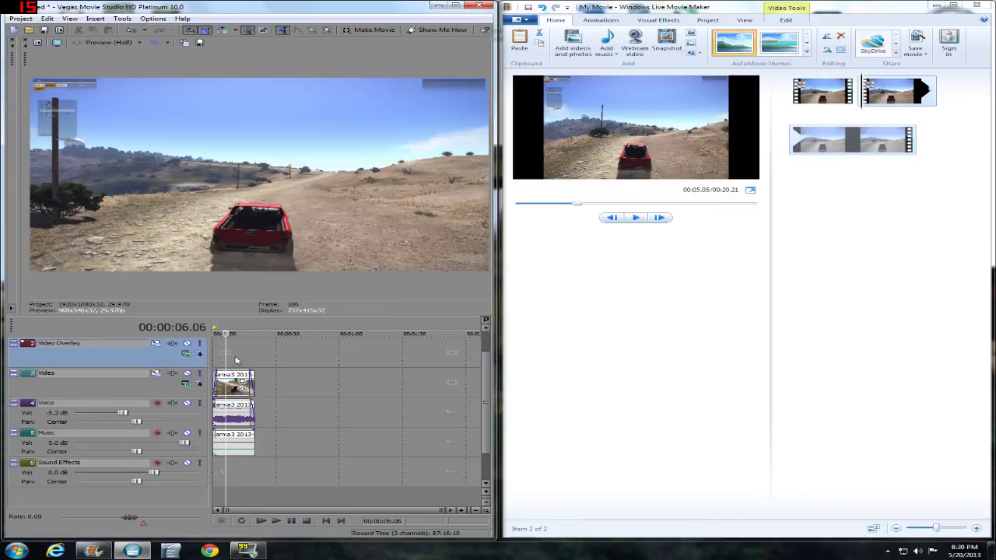